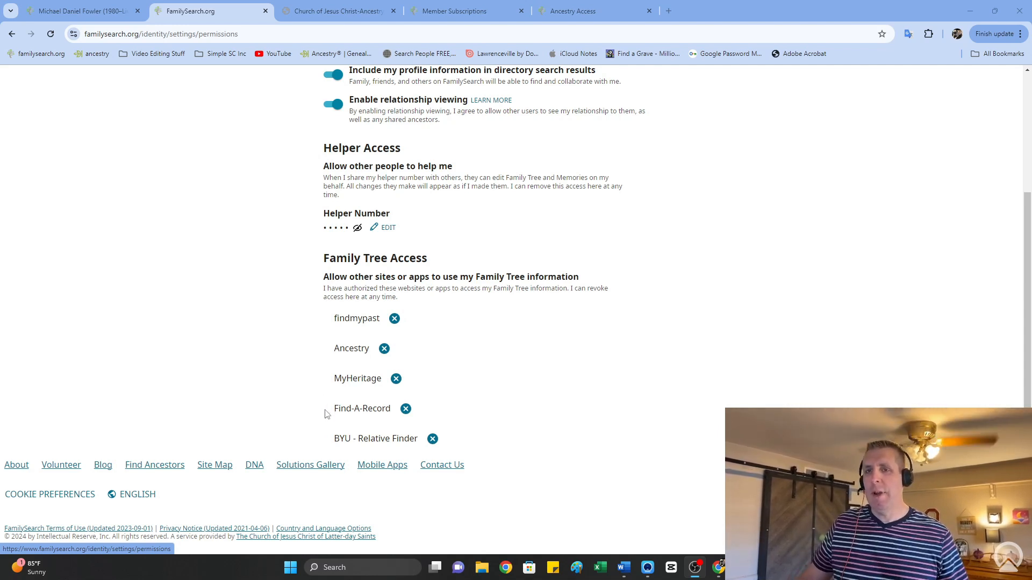
- Check Ancestry's entry under Family Tree Access and review the membership activation steps in the Ancestry support article
{"action": "left_click_drag", "start_coordinate": [334, 349], "coordinate": [369, 358]}
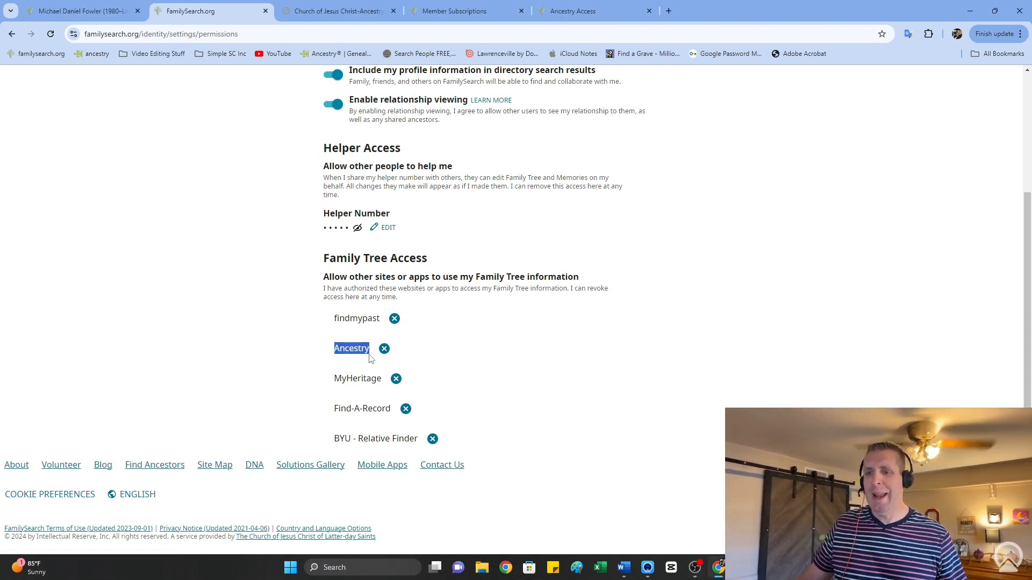
{"action": "left_click", "coordinate": [370, 358]}
{"action": "left_click", "coordinate": [327, 13]}
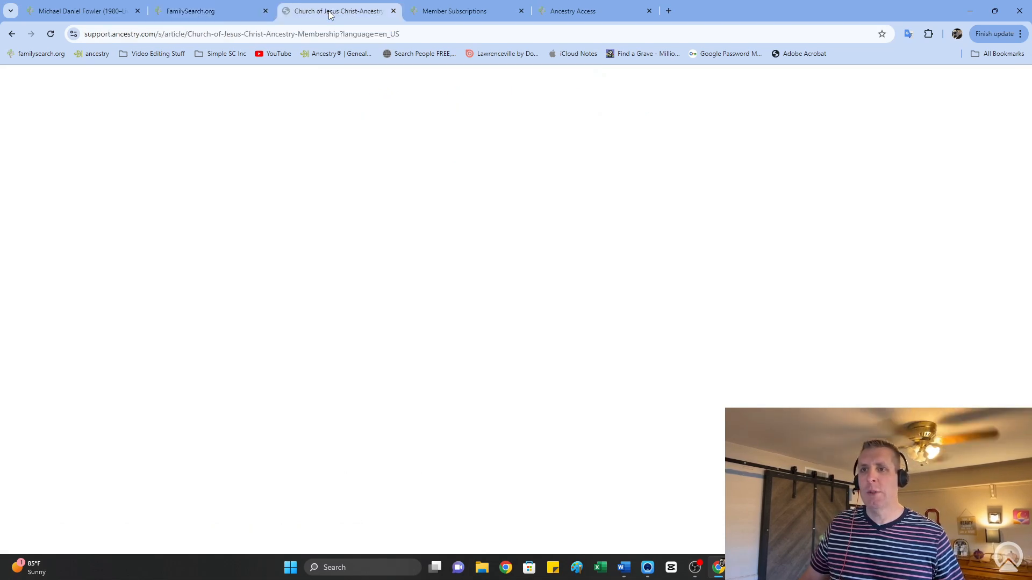
{"action": "scroll", "coordinate": [260, 177], "scroll_direction": "up", "scroll_amount": 1}
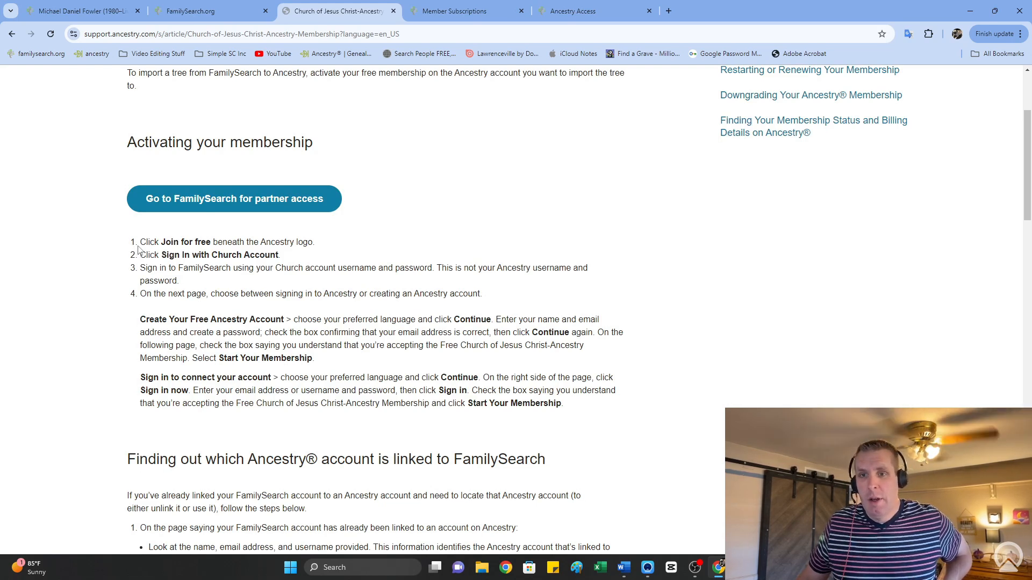
{"action": "left_click_drag", "start_coordinate": [147, 242], "coordinate": [592, 419]}
{"action": "left_click", "coordinate": [591, 419]}
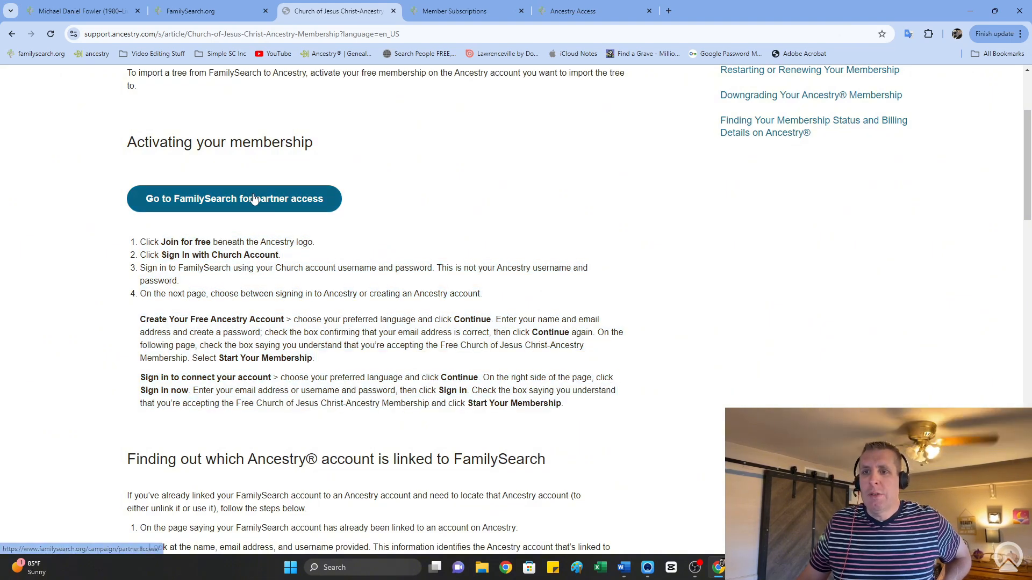
- Open the Ancestry offer from the FamilySearch member subscriptions page and start joining for free
{"action": "left_click", "coordinate": [448, 13]}
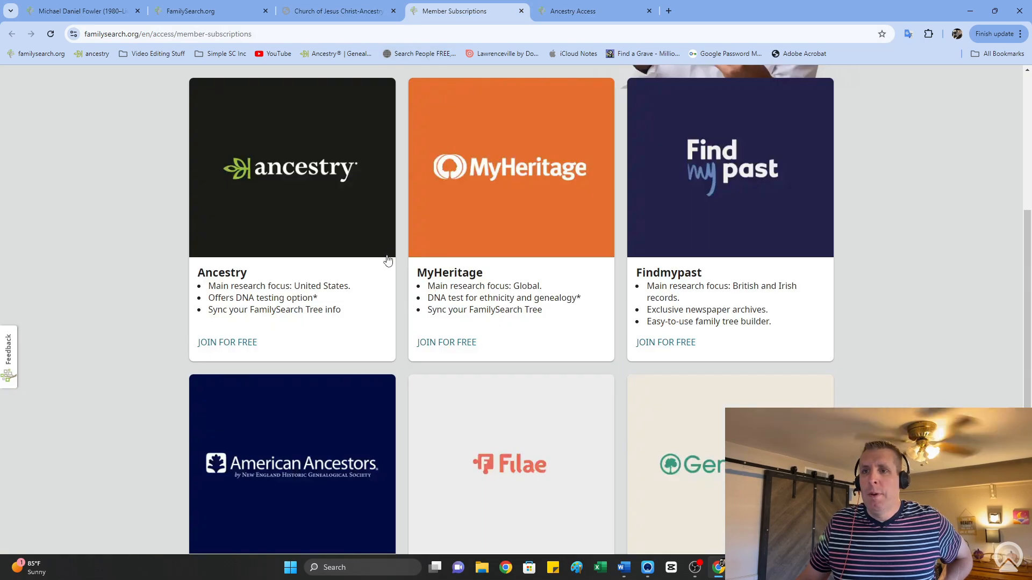
{"action": "scroll", "coordinate": [140, 288], "scroll_direction": "up", "scroll_amount": 6}
{"action": "scroll", "coordinate": [139, 288], "scroll_direction": "down", "scroll_amount": 4}
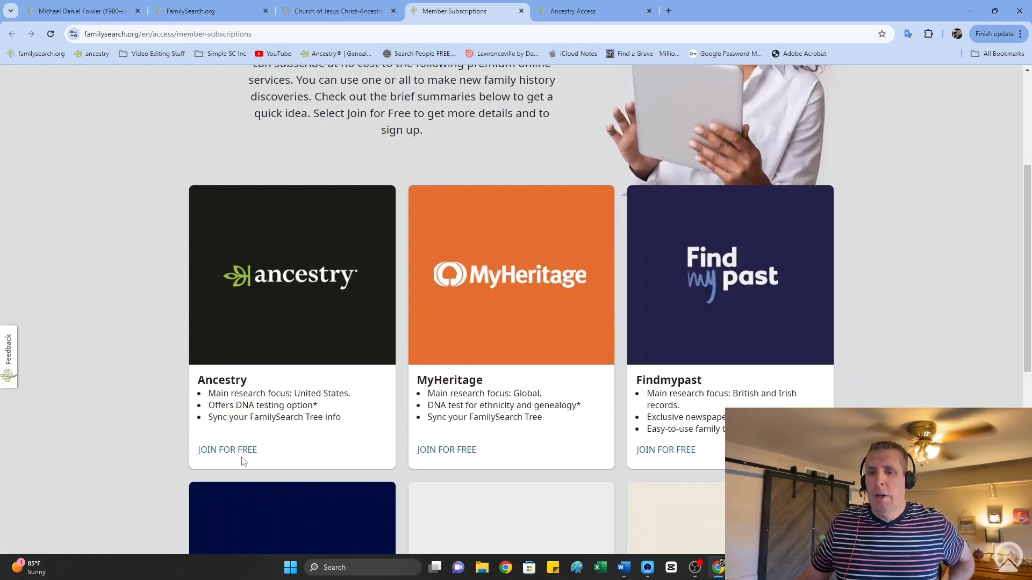
{"action": "left_click", "coordinate": [239, 455]}
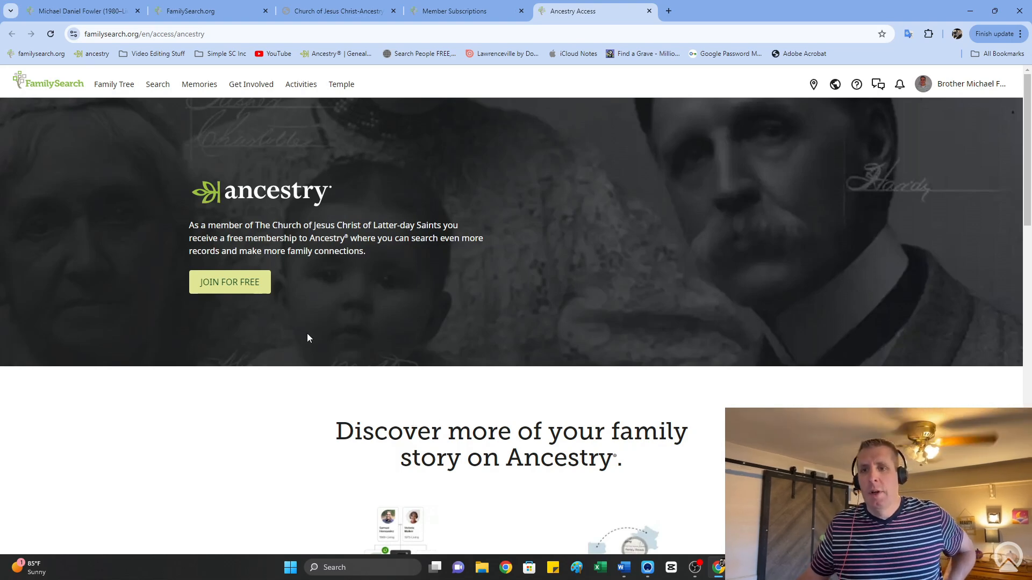
{"action": "left_click", "coordinate": [246, 285]}
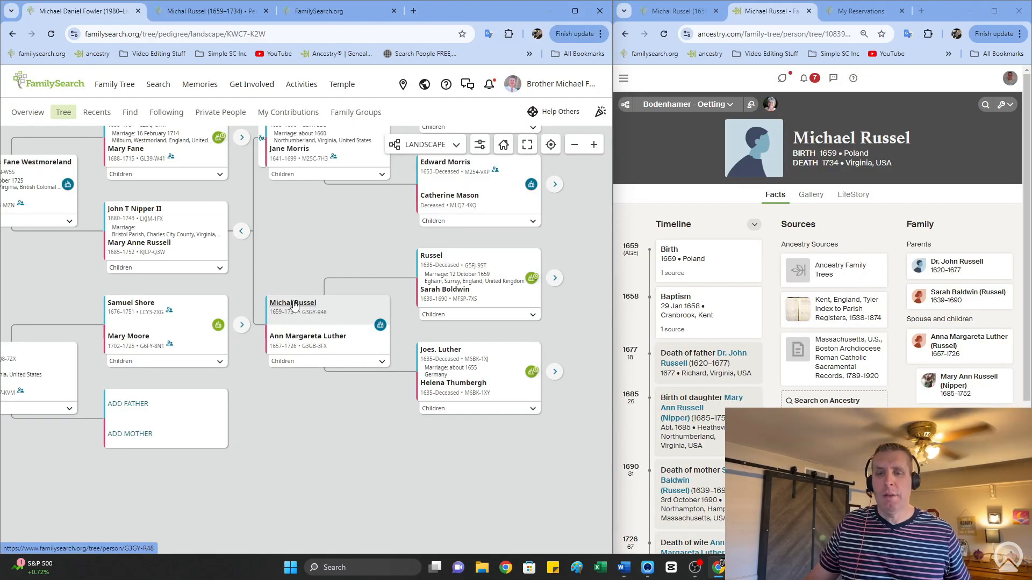
- Open the pedigree tree of the distant ancestor from the person page and switch it to the Descendancy view
{"action": "key", "text": "ctrl+w"}
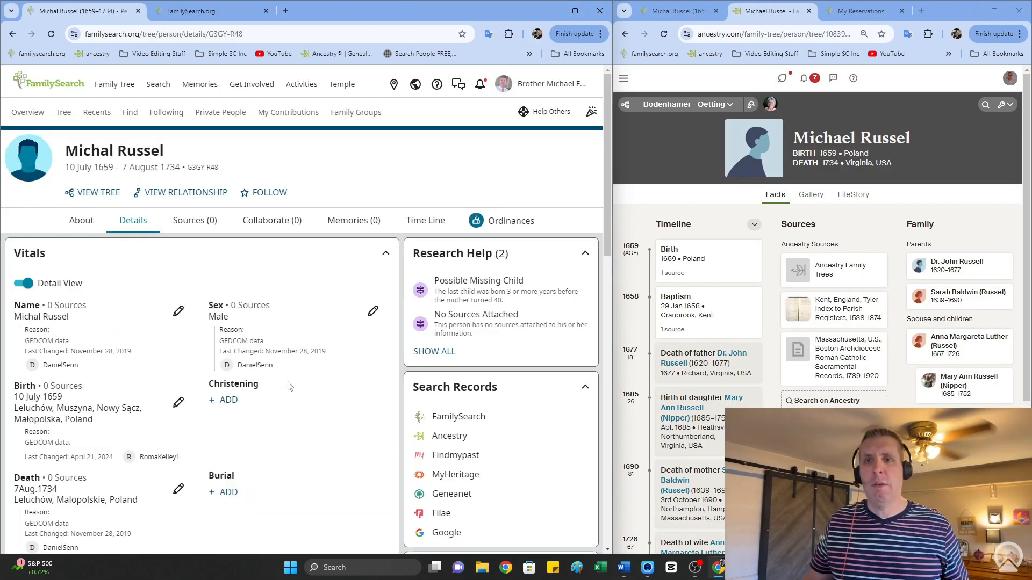
{"action": "left_click", "coordinate": [98, 195]}
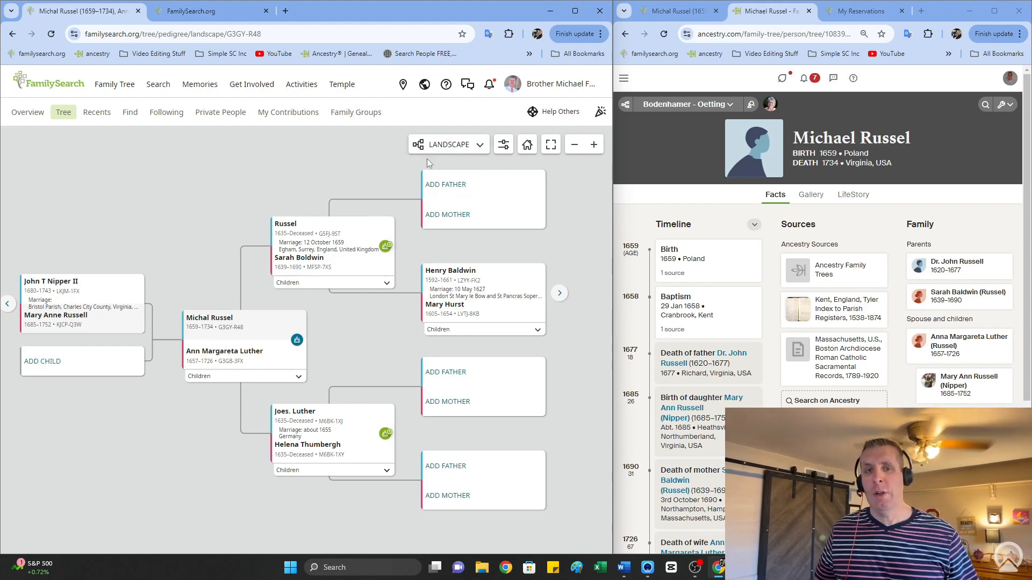
{"action": "left_click", "coordinate": [480, 147]}
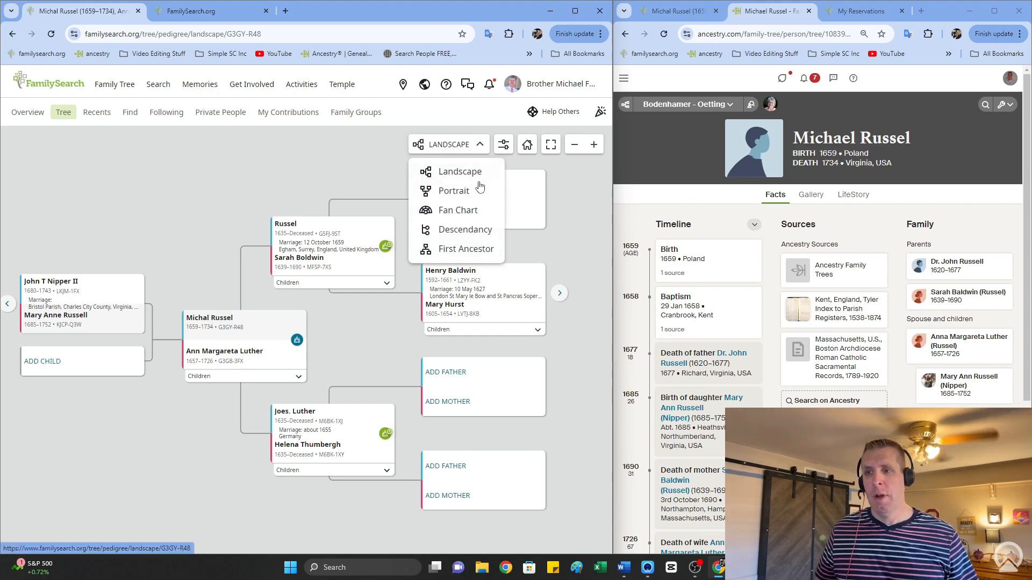
{"action": "left_click", "coordinate": [465, 237]}
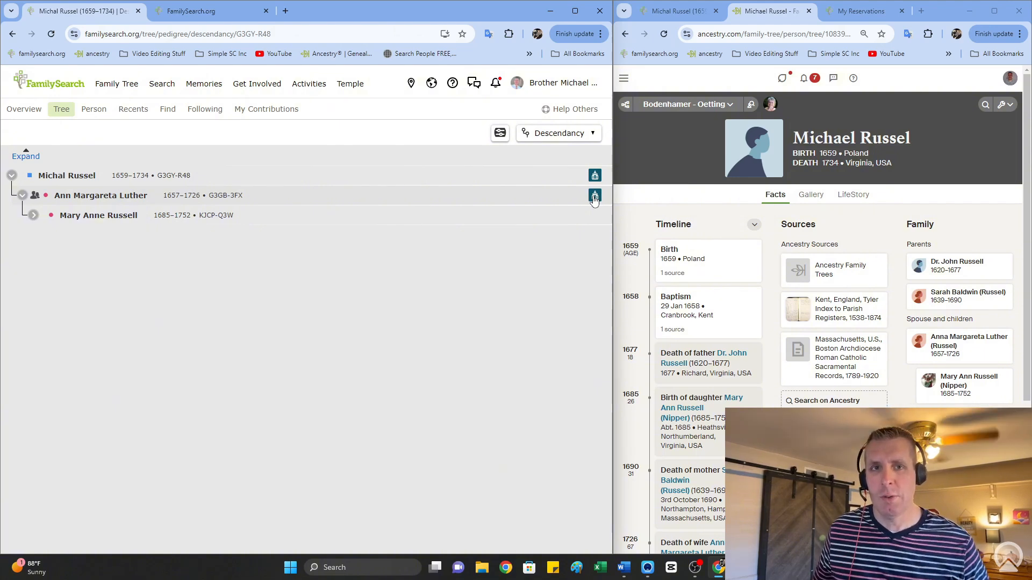
- Inspect the root ancestor's in-progress temple ordinances, including who reserved the sealing to spouse
{"action": "left_click", "coordinate": [594, 177]}
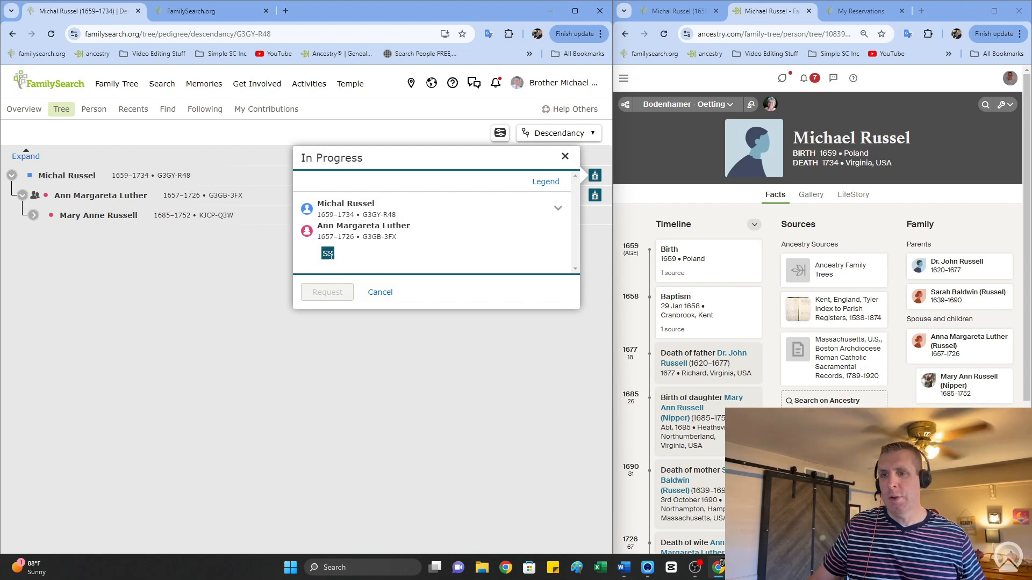
{"action": "mouse_move", "coordinate": [331, 255]}
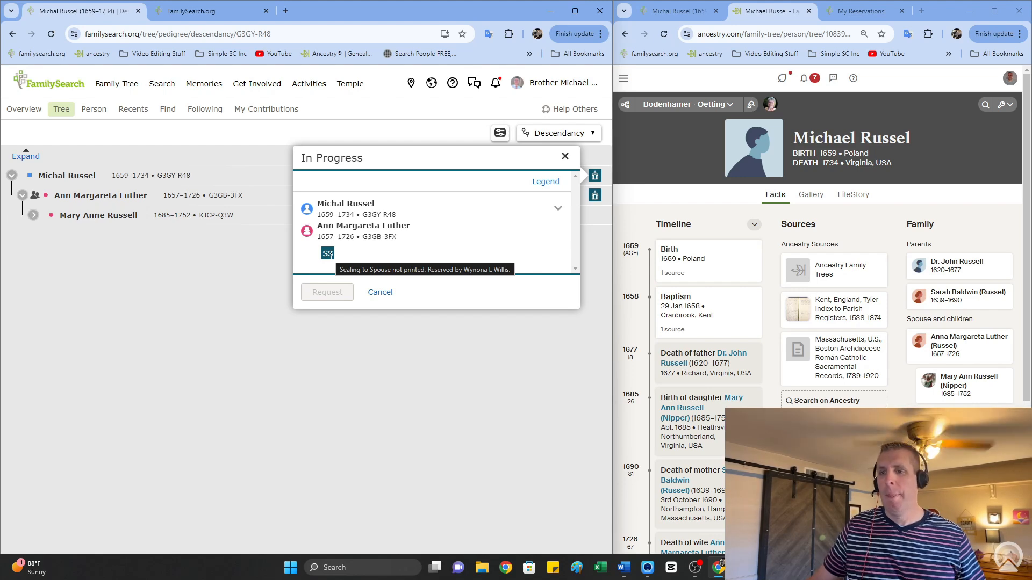
{"action": "left_click", "coordinate": [565, 161]}
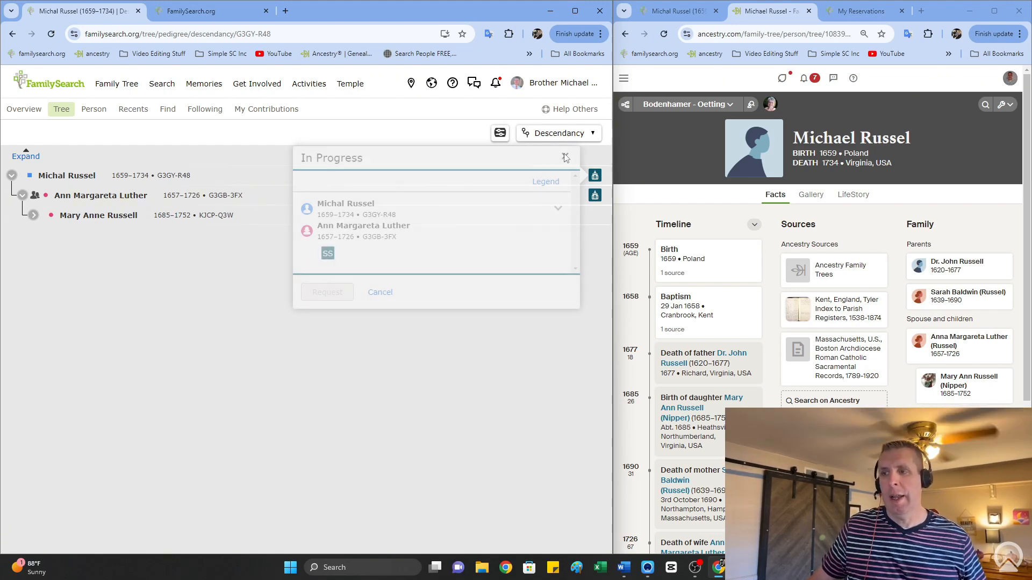
{"action": "left_click", "coordinate": [599, 176]}
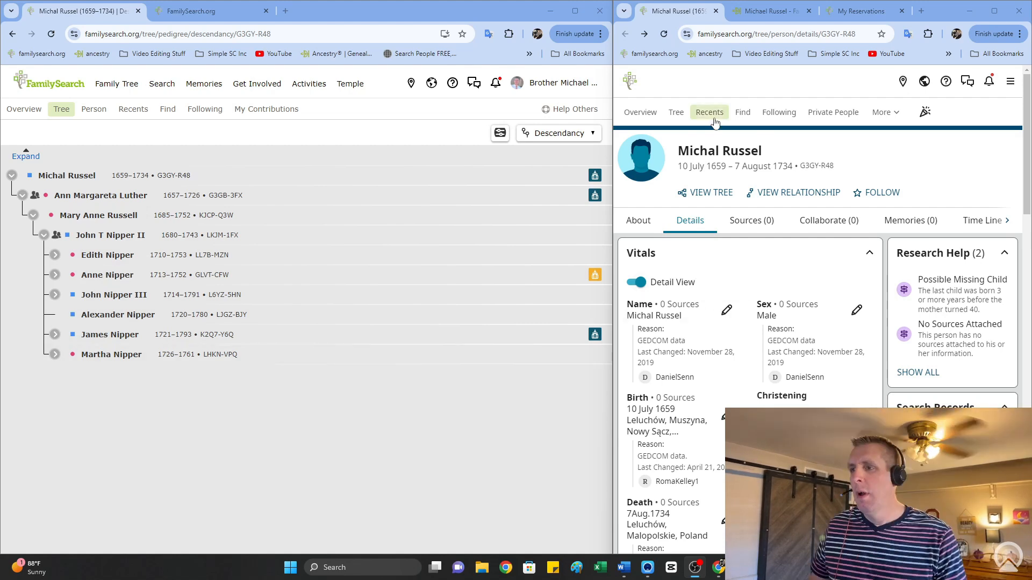
- Open the Family Tree Find page in the second browser window
{"action": "left_click", "coordinate": [742, 114]}
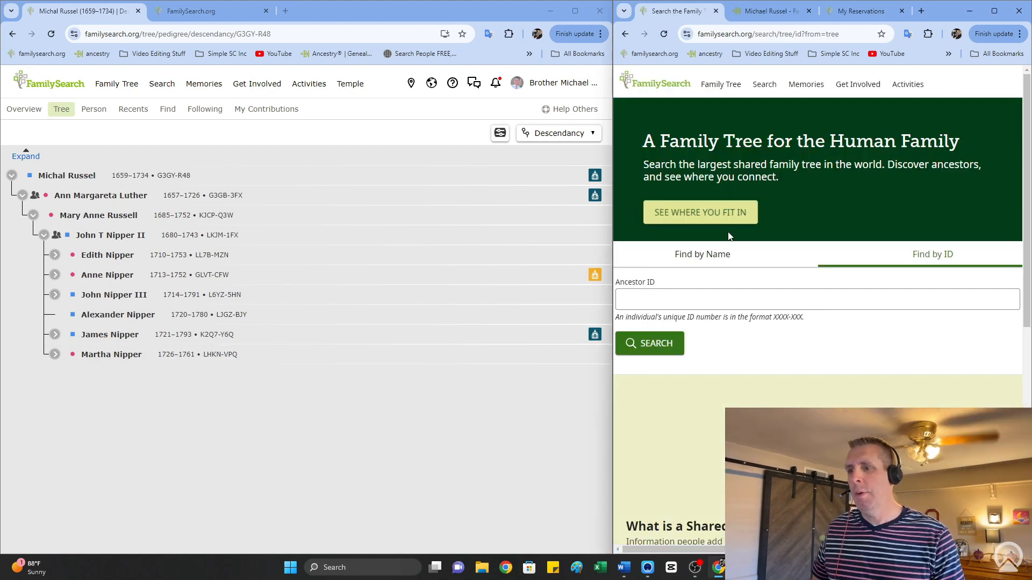
{"action": "left_click", "coordinate": [1010, 82]}
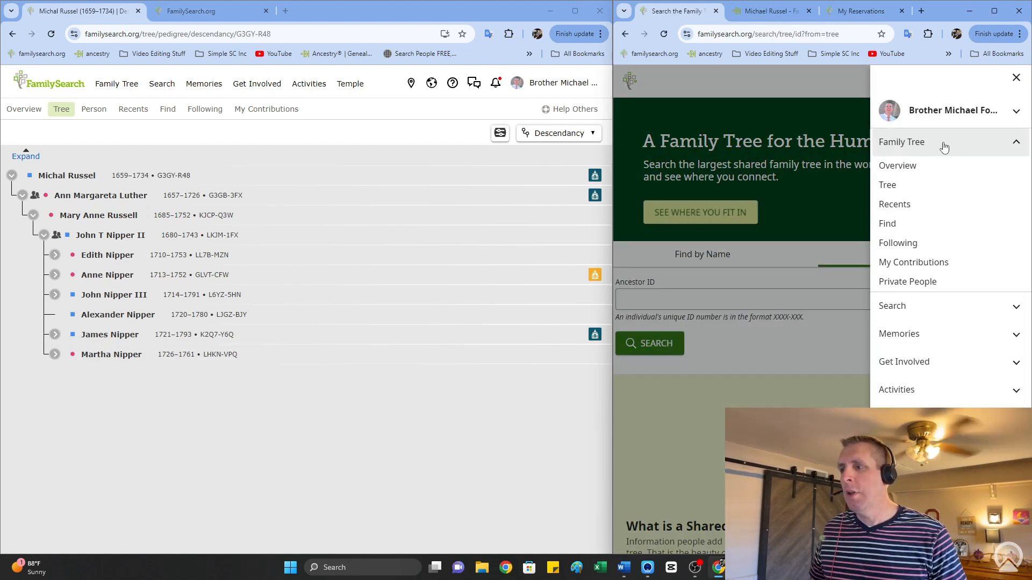
{"action": "left_click", "coordinate": [891, 225]}
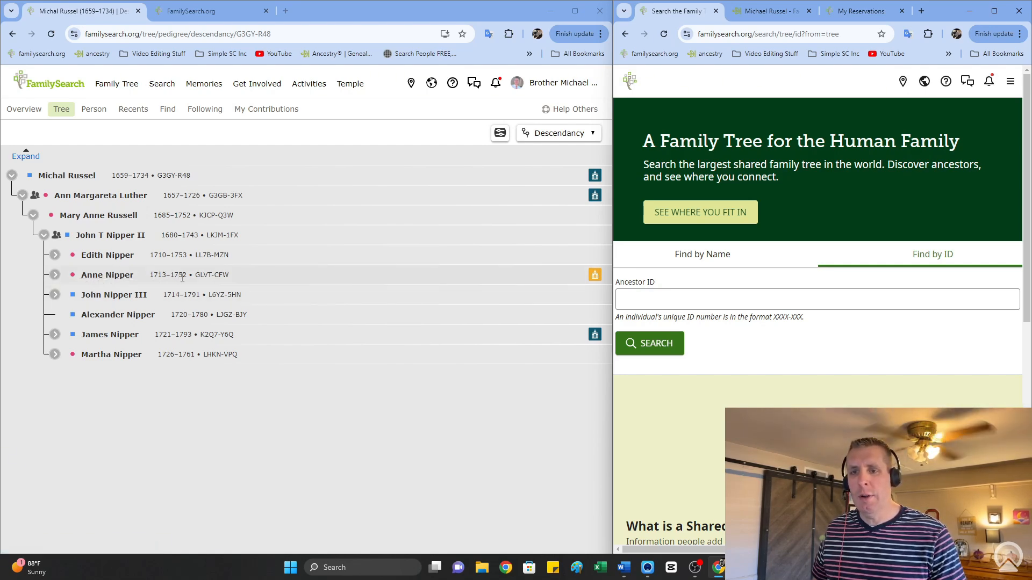
- Copy the ID of the descendant with the orange temple icon, search for her by that ID, and expand her entry in the descendancy list
{"action": "left_click", "coordinate": [212, 276]}
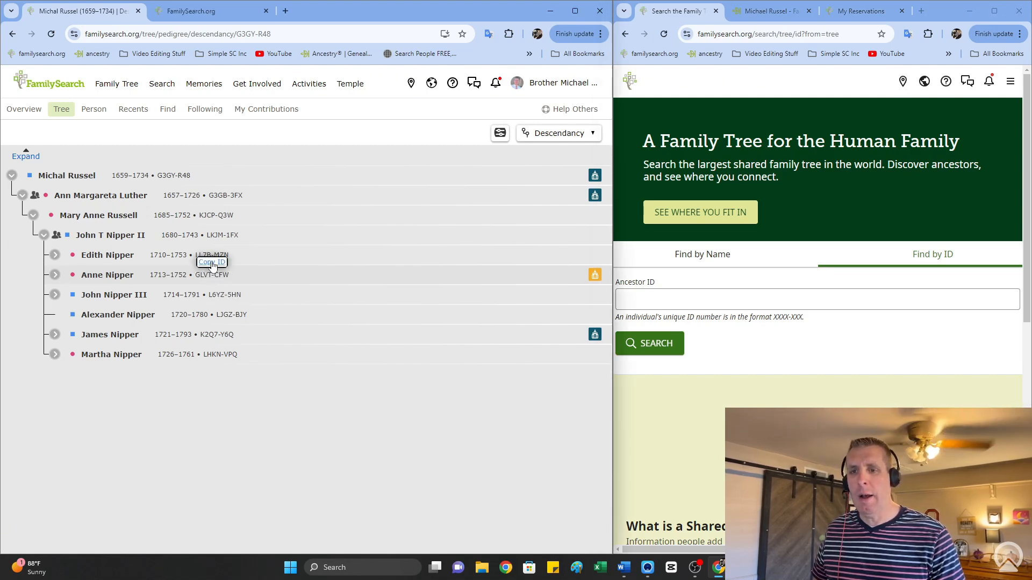
{"action": "left_click", "coordinate": [669, 300]}
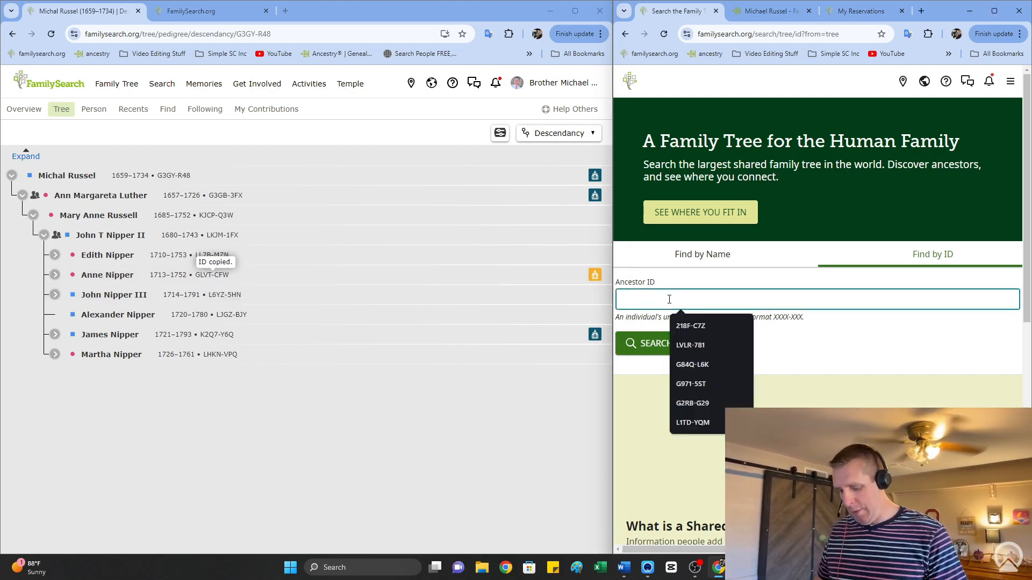
{"action": "type", "text": "GLVT-CFW"}
{"action": "key", "text": "Return"}
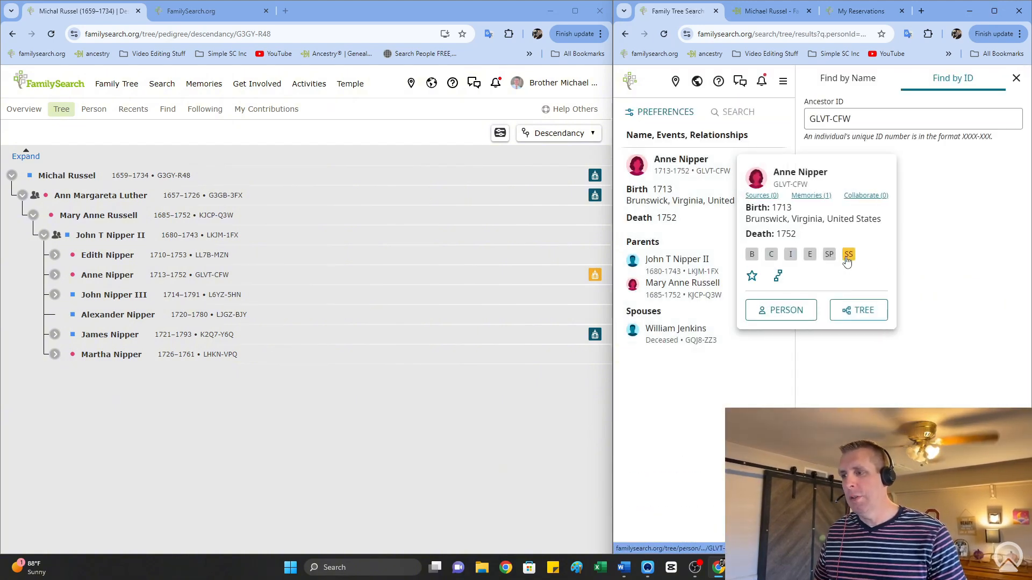
{"action": "mouse_move", "coordinate": [847, 261]}
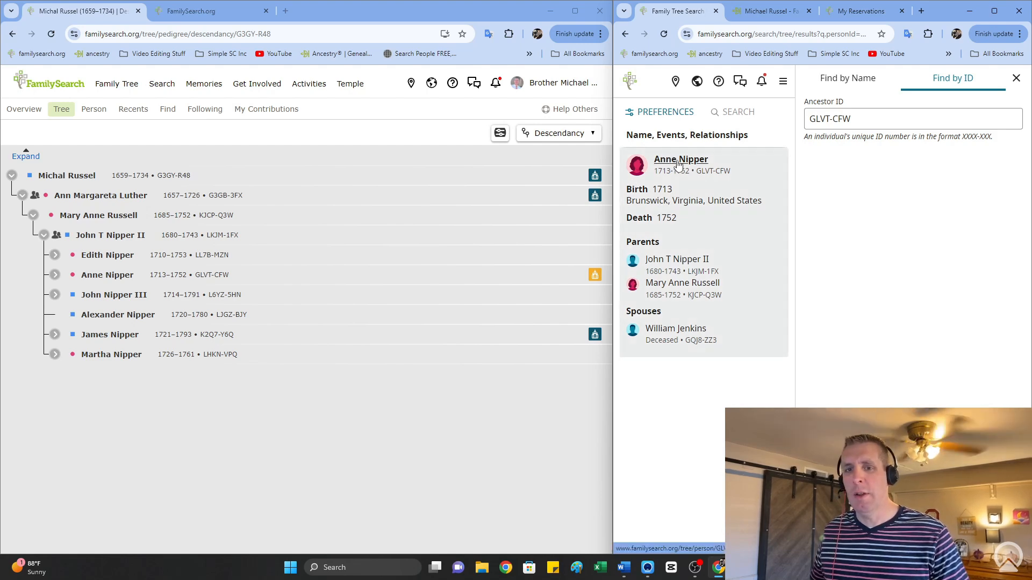
{"action": "left_click", "coordinate": [54, 276]}
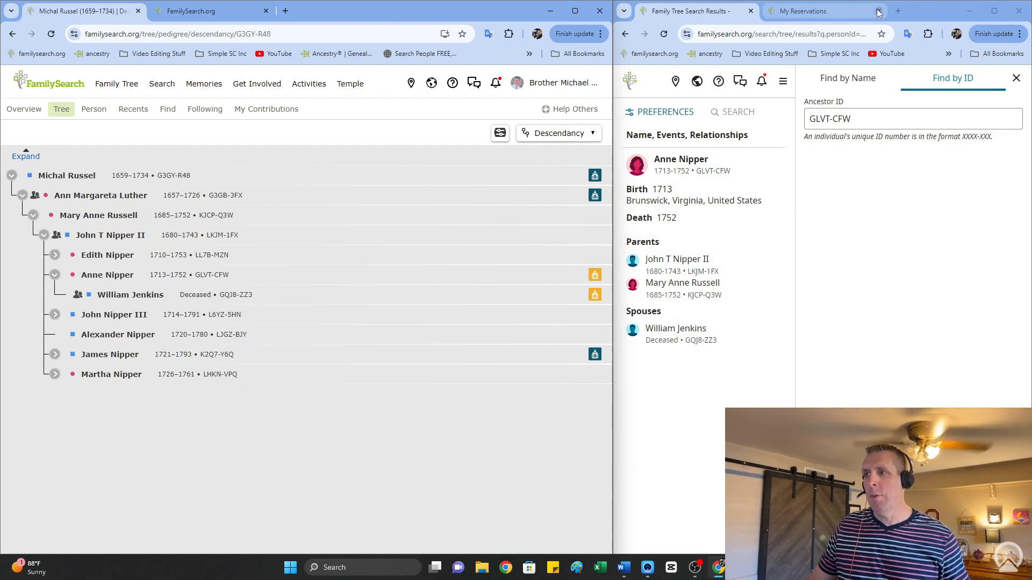
- Place My Reservations ahead of the search results in the tab order and open the found woman's person page in a new tab
{"action": "left_click_drag", "start_coordinate": [815, 16], "coordinate": [694, 12]}
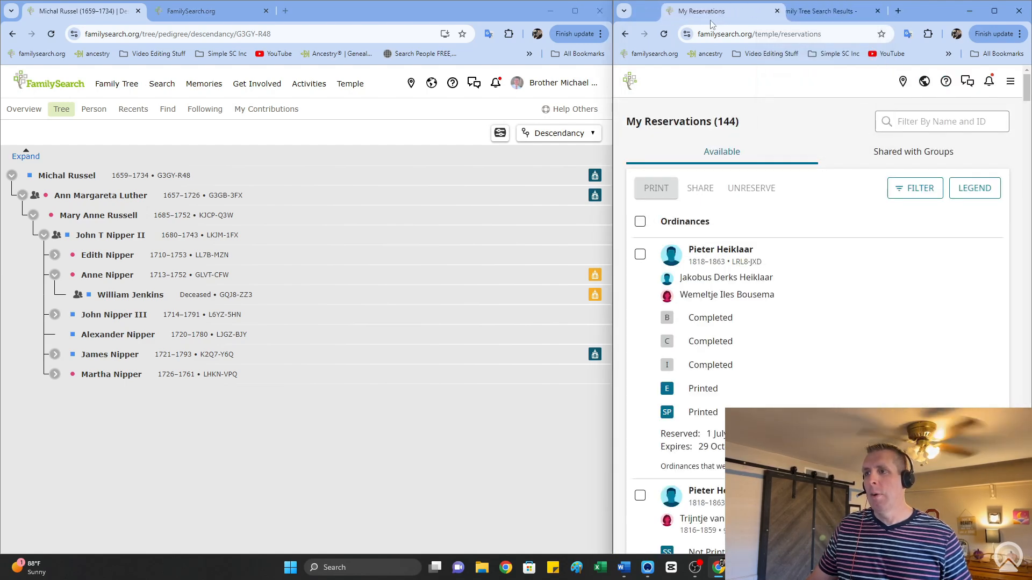
{"action": "left_click", "coordinate": [817, 11]}
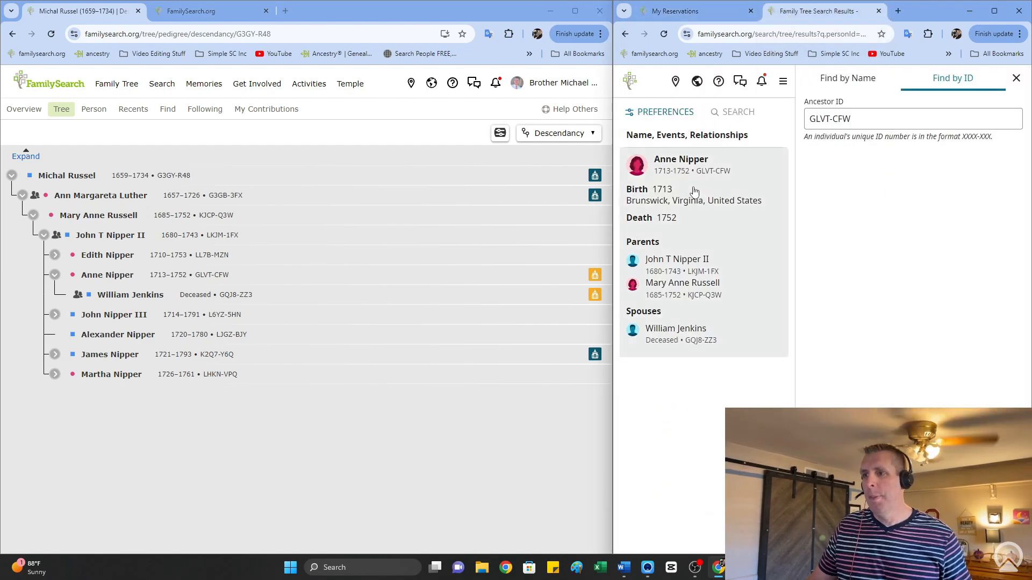
{"action": "right_click", "coordinate": [680, 160]}
{"action": "left_click", "coordinate": [716, 172]}
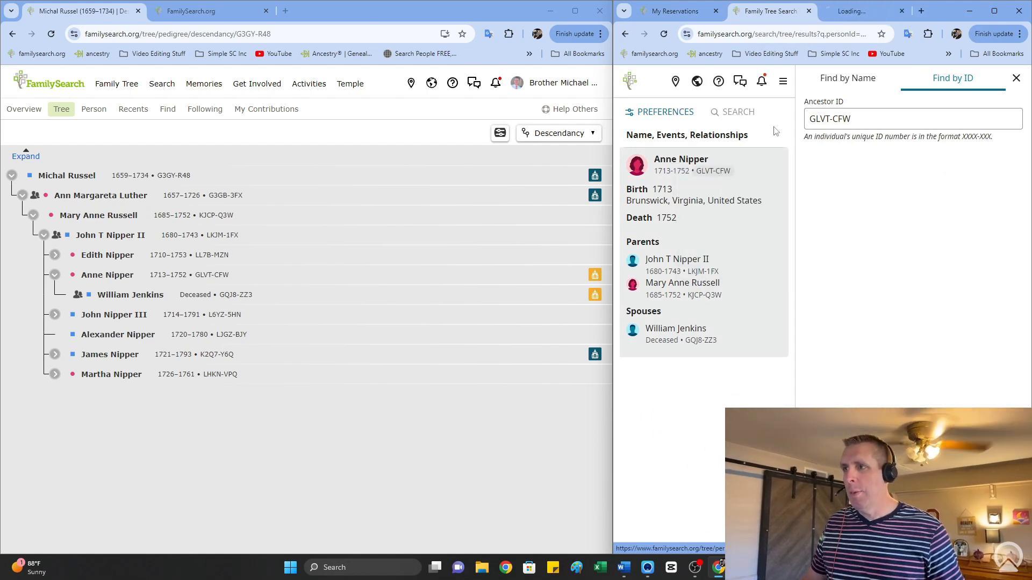
{"action": "key", "text": "ctrl+Tab"}
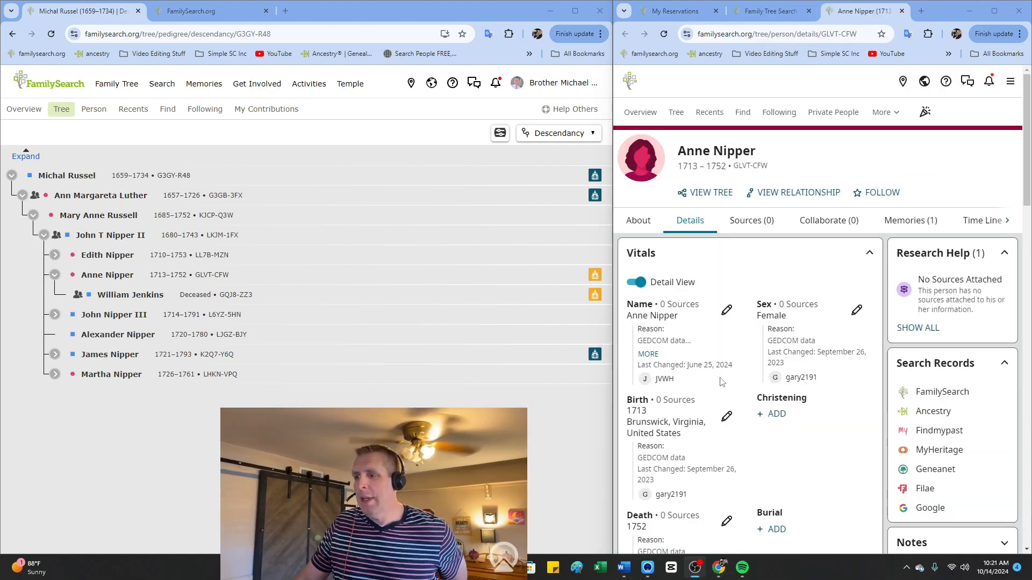
- Search Ancestry records for this woman from her person page, accept leaving FamilySearch, and move the results beside it into the other window
{"action": "scroll", "coordinate": [721, 381], "scroll_direction": "down", "scroll_amount": 3}
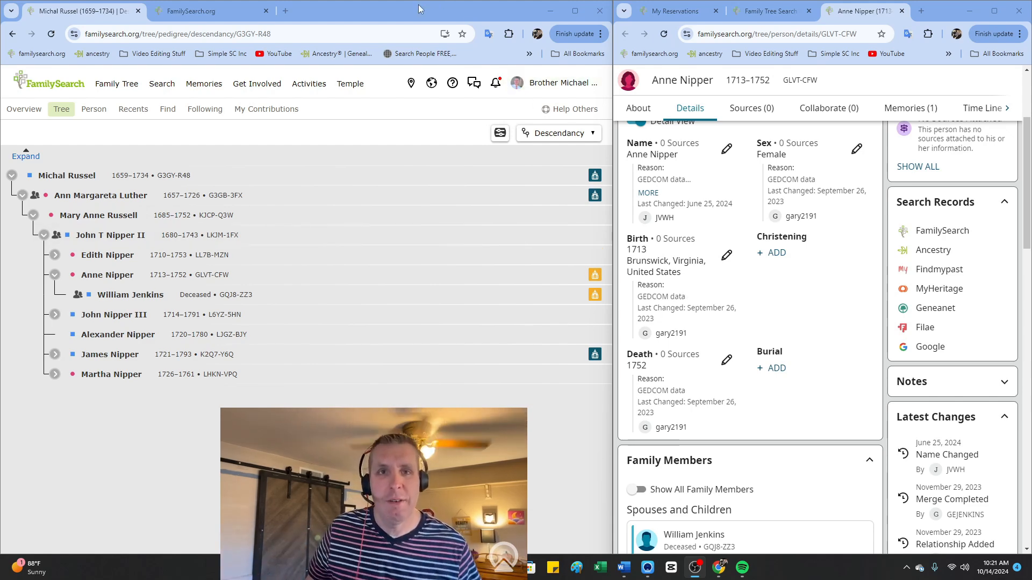
{"action": "left_click", "coordinate": [940, 249]}
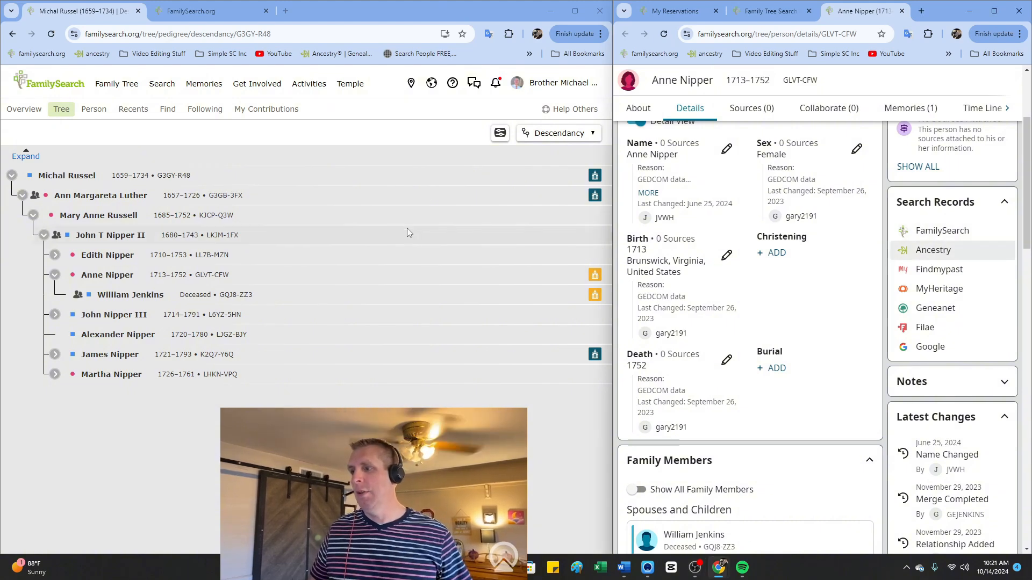
{"action": "left_click", "coordinate": [945, 253]}
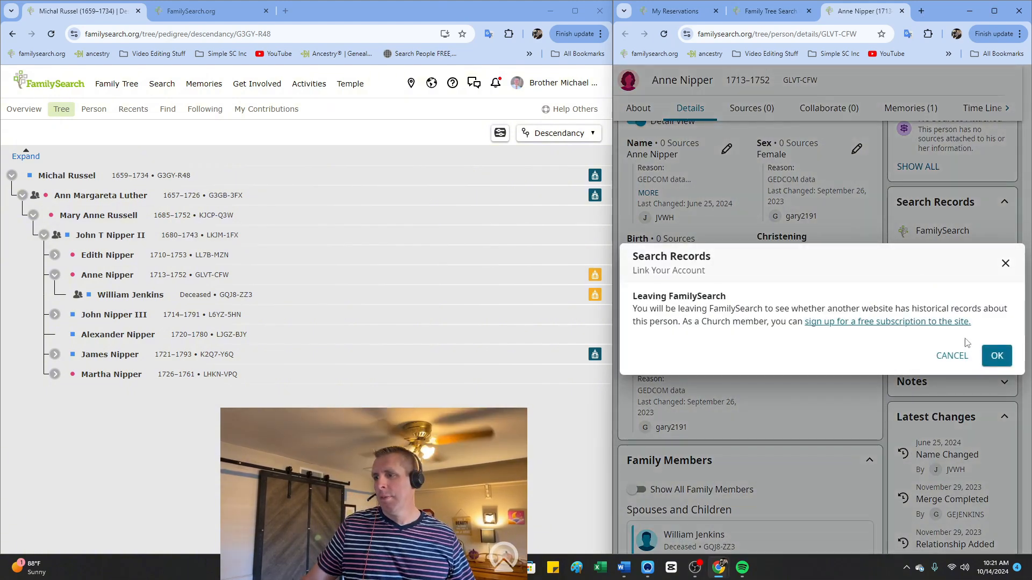
{"action": "left_click", "coordinate": [1002, 361]}
{"action": "left_click_drag", "start_coordinate": [879, 11], "coordinate": [398, 9]}
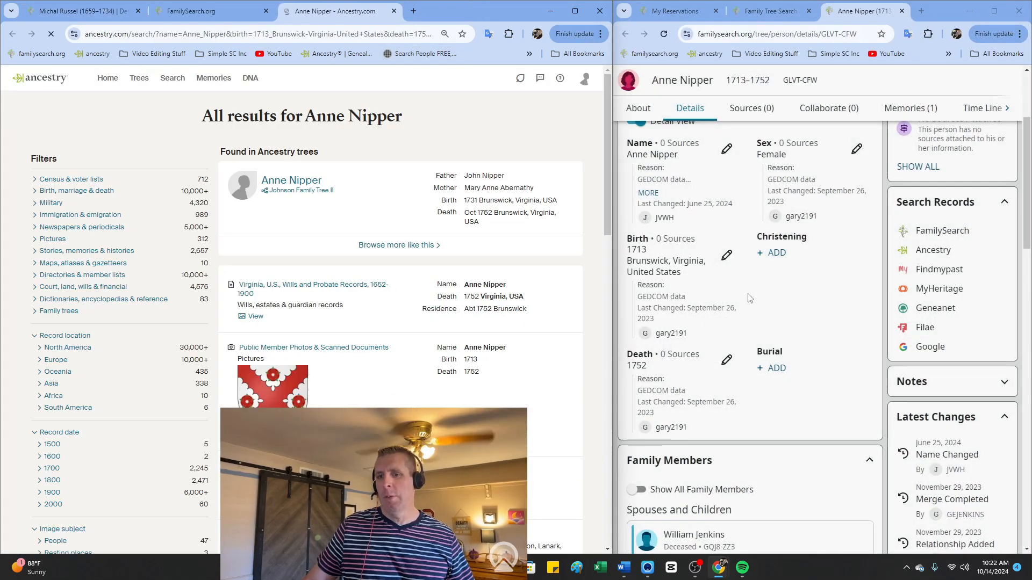
- View the relationship chart to this woman and return to her person page
{"action": "scroll", "coordinate": [694, 279], "scroll_direction": "up", "scroll_amount": 3}
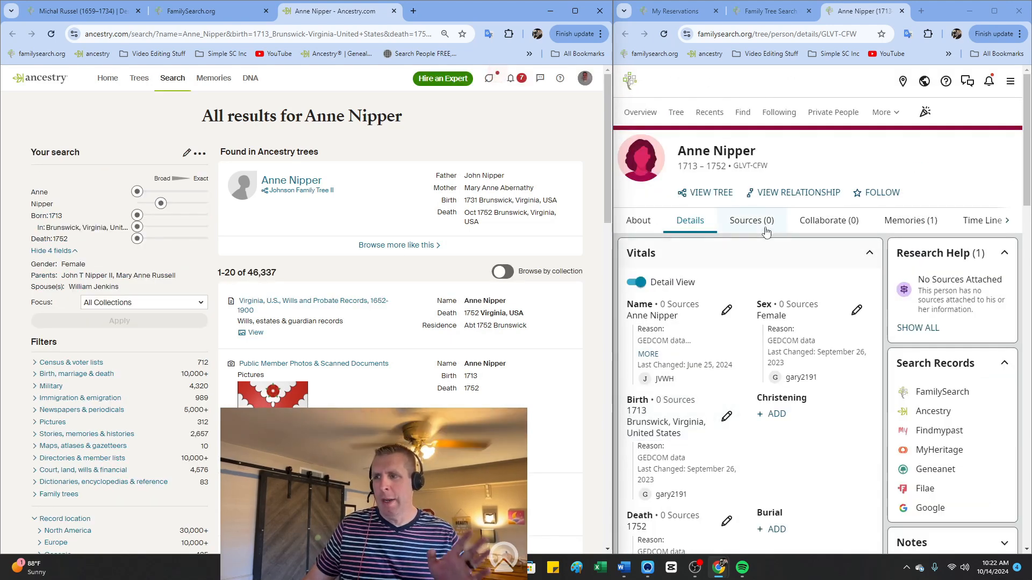
{"action": "left_click", "coordinate": [788, 193]}
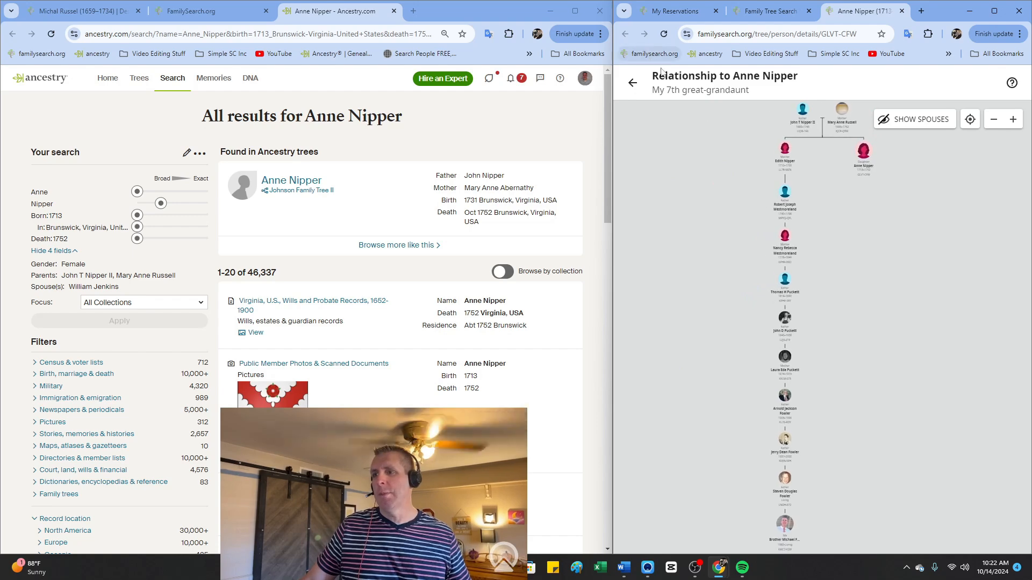
{"action": "left_click", "coordinate": [634, 84]}
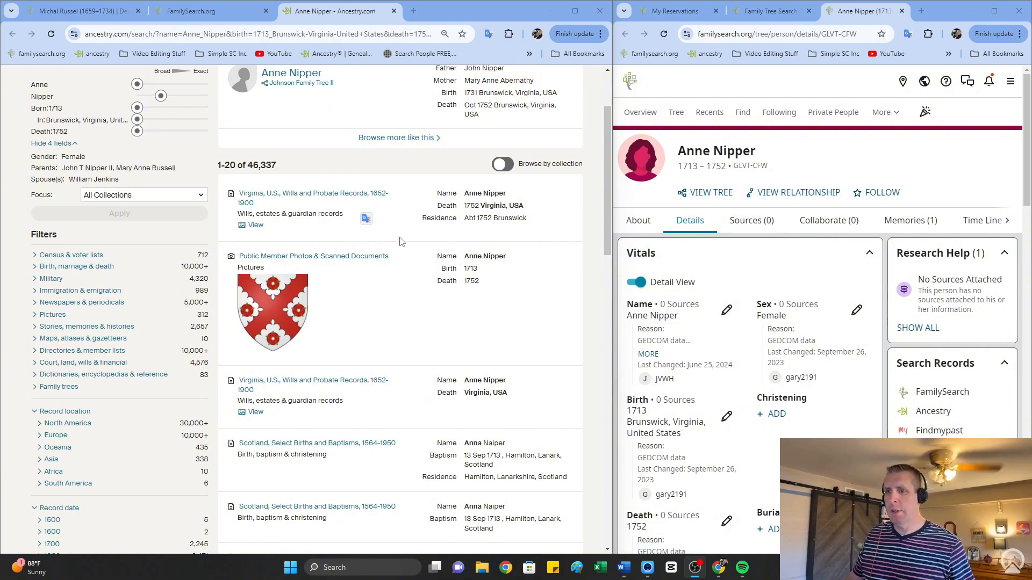
- Open the matching woman in the Ancestry member tree and compare her parents, siblings and spouse with her FamilySearch family members
{"action": "scroll", "coordinate": [387, 237], "scroll_direction": "up", "scroll_amount": 2}
{"action": "left_click", "coordinate": [280, 183]}
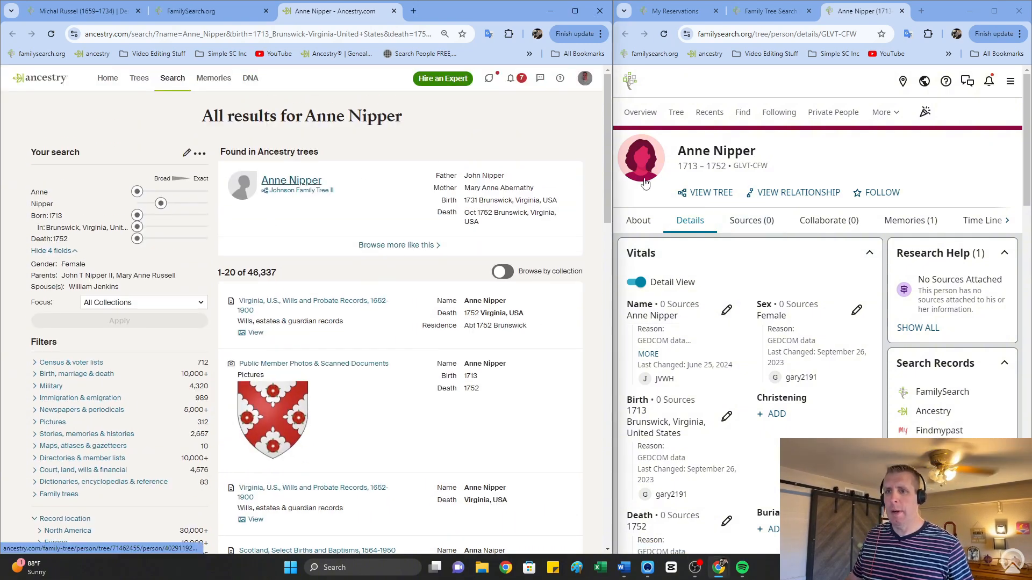
{"action": "scroll", "coordinate": [645, 183], "scroll_direction": "down", "scroll_amount": 10}
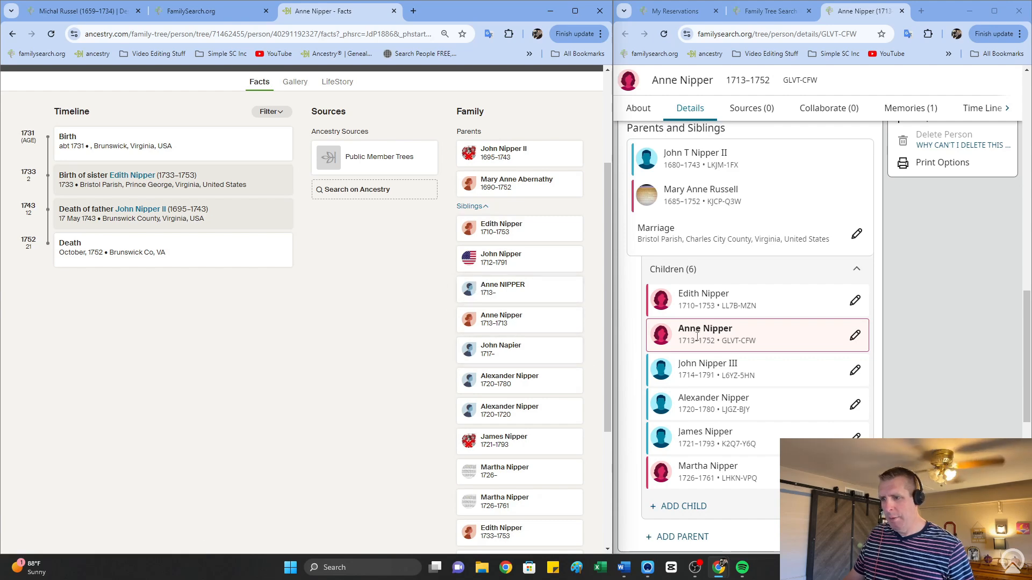
{"action": "scroll", "coordinate": [738, 368], "scroll_direction": "up", "scroll_amount": 2}
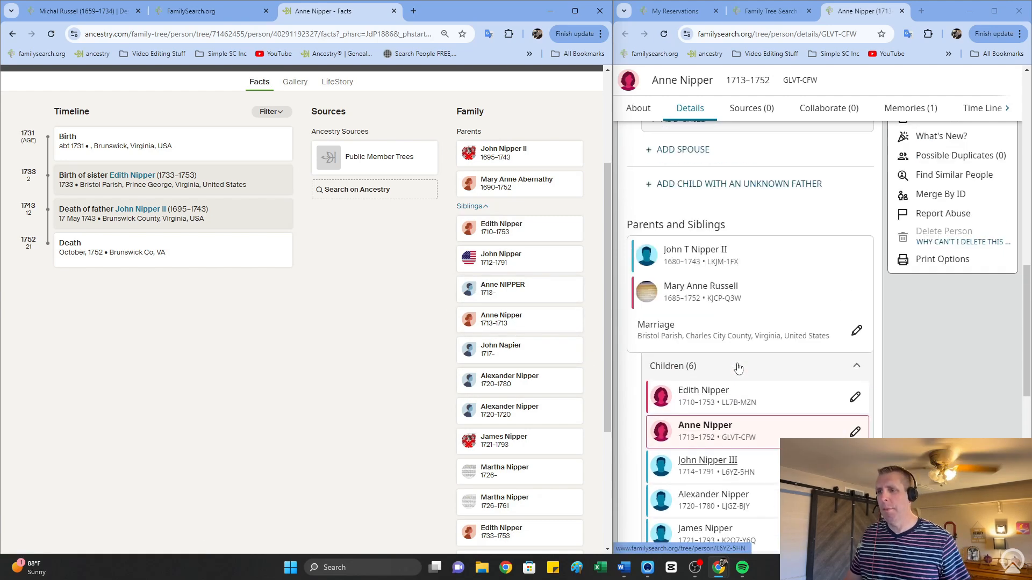
{"action": "scroll", "coordinate": [739, 369], "scroll_direction": "down", "scroll_amount": 2}
{"action": "scroll", "coordinate": [738, 369], "scroll_direction": "up", "scroll_amount": 5}
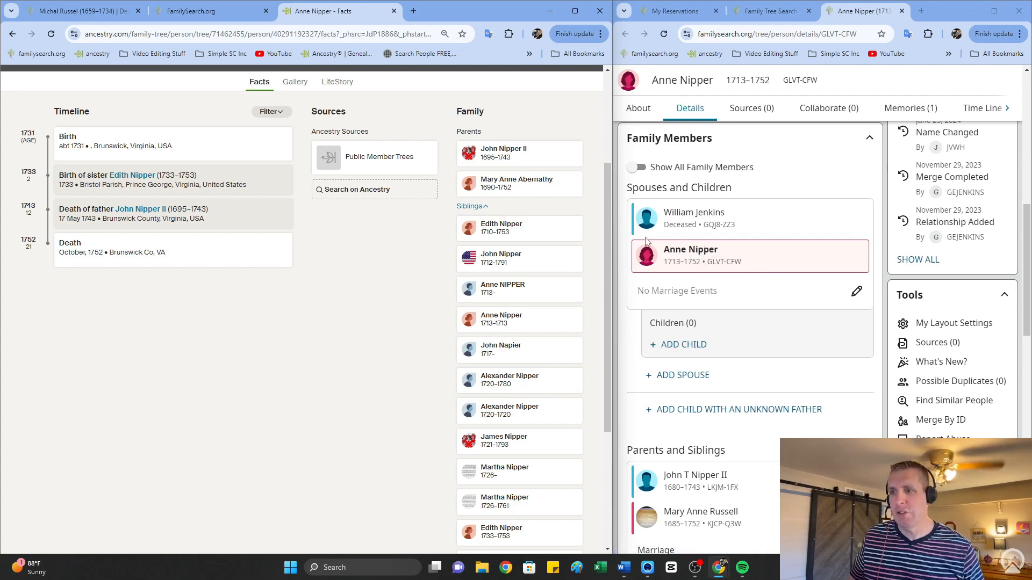
{"action": "scroll", "coordinate": [496, 266], "scroll_direction": "down", "scroll_amount": 4}
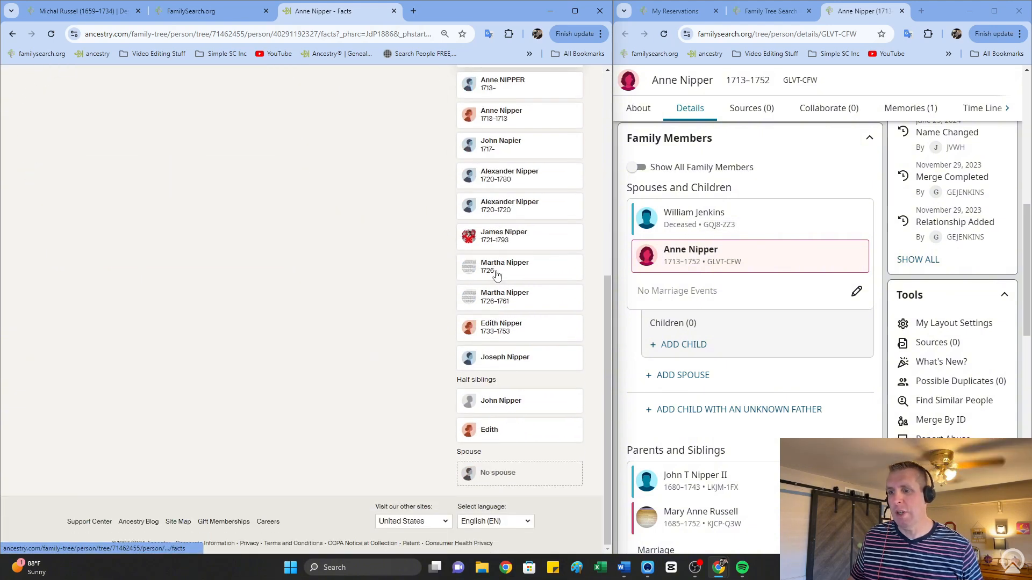
{"action": "scroll", "coordinate": [489, 456], "scroll_direction": "up", "scroll_amount": 1}
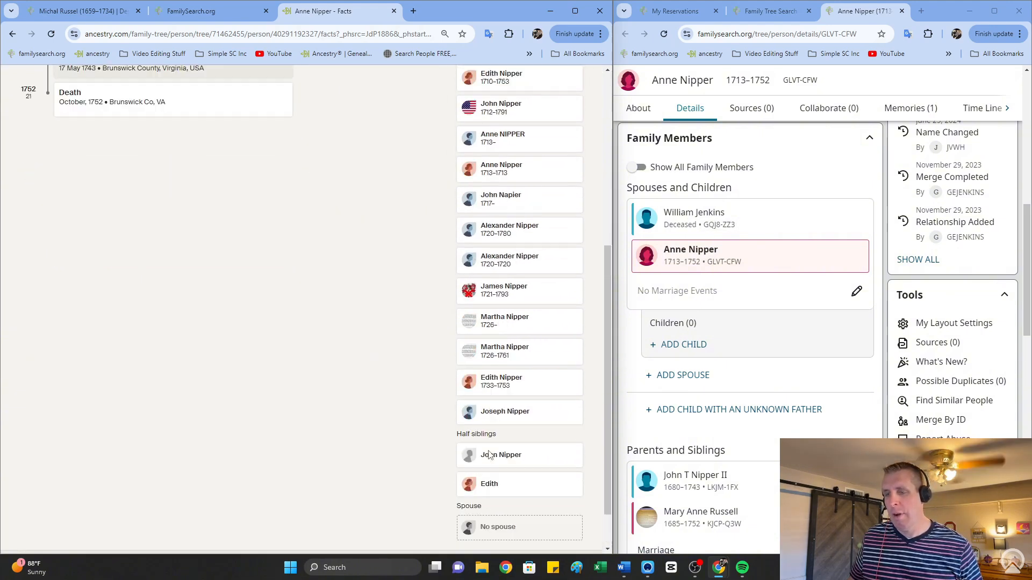
{"action": "scroll", "coordinate": [490, 456], "scroll_direction": "up", "scroll_amount": 6}
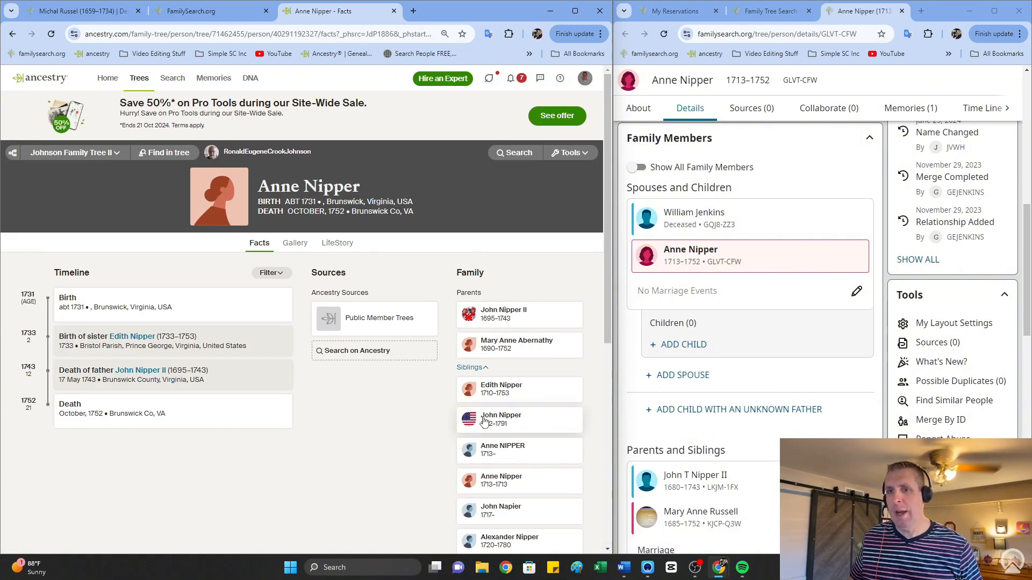
- Close the Ancestry search results and open the husband's FamilySearch person page with his Memories
{"action": "left_click", "coordinate": [13, 36]}
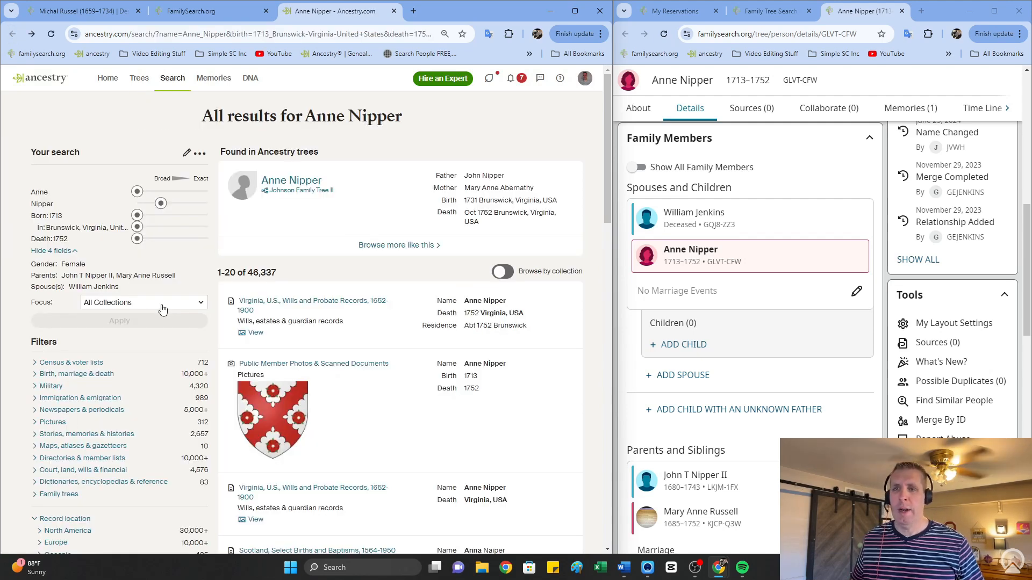
{"action": "left_click", "coordinate": [394, 11]}
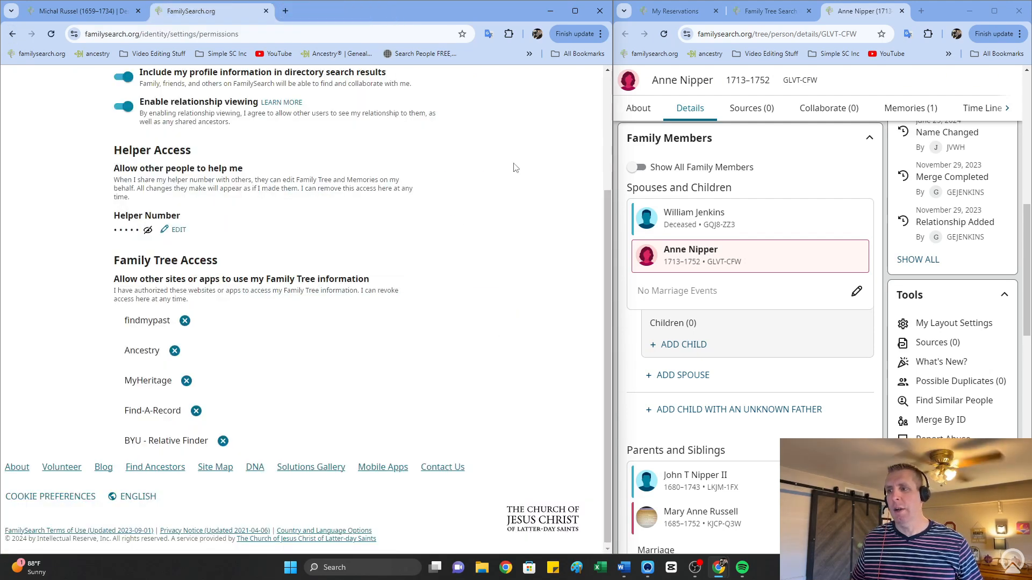
{"action": "left_click", "coordinate": [680, 214]}
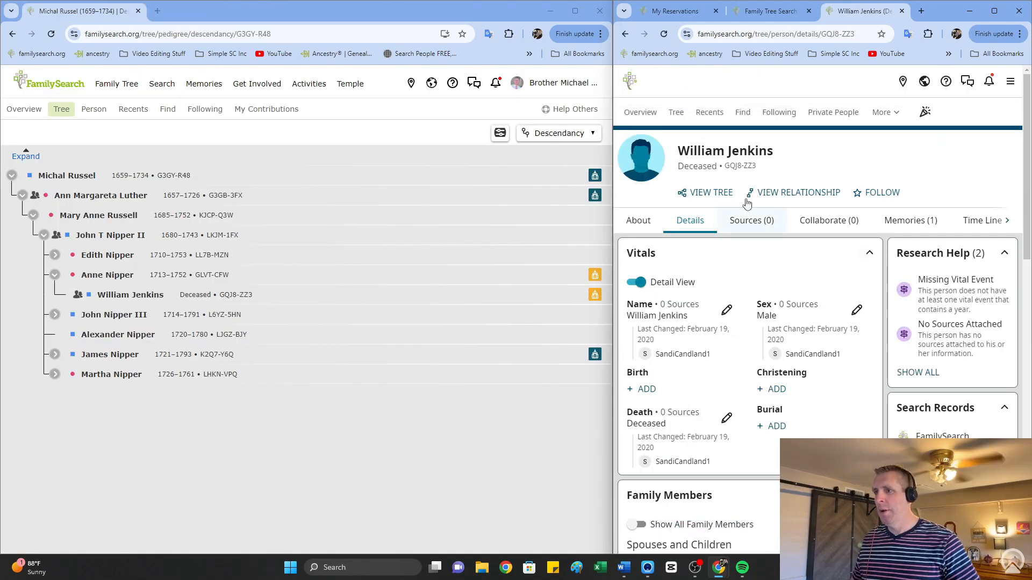
{"action": "left_click", "coordinate": [911, 221]}
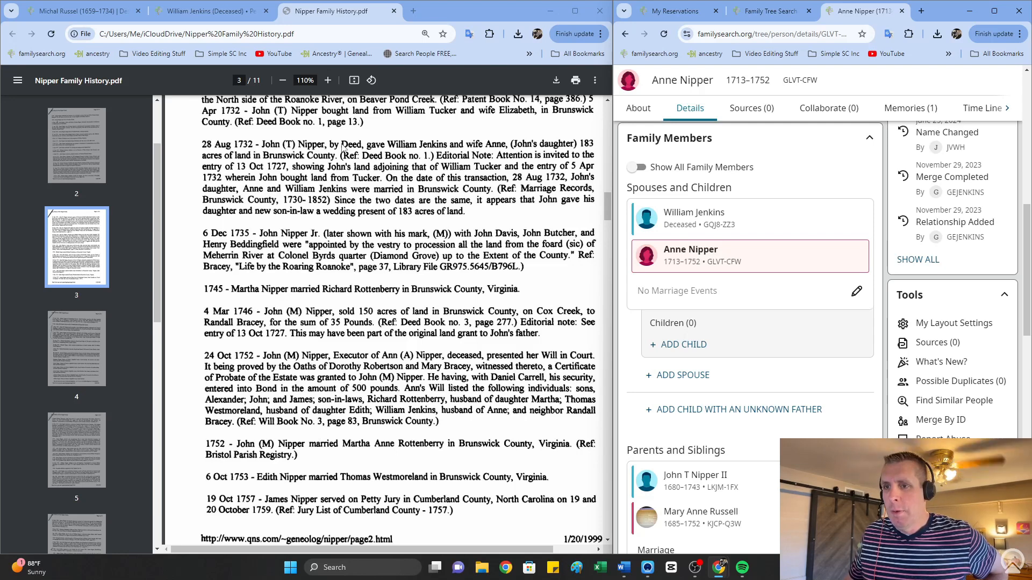
- Compare the 28 Aug 1732 entry in Nipper Family History.pdf with the couple's FamilySearch details, and view the husband's ordinance status
{"action": "scroll", "coordinate": [716, 360], "scroll_direction": "down", "scroll_amount": 1}
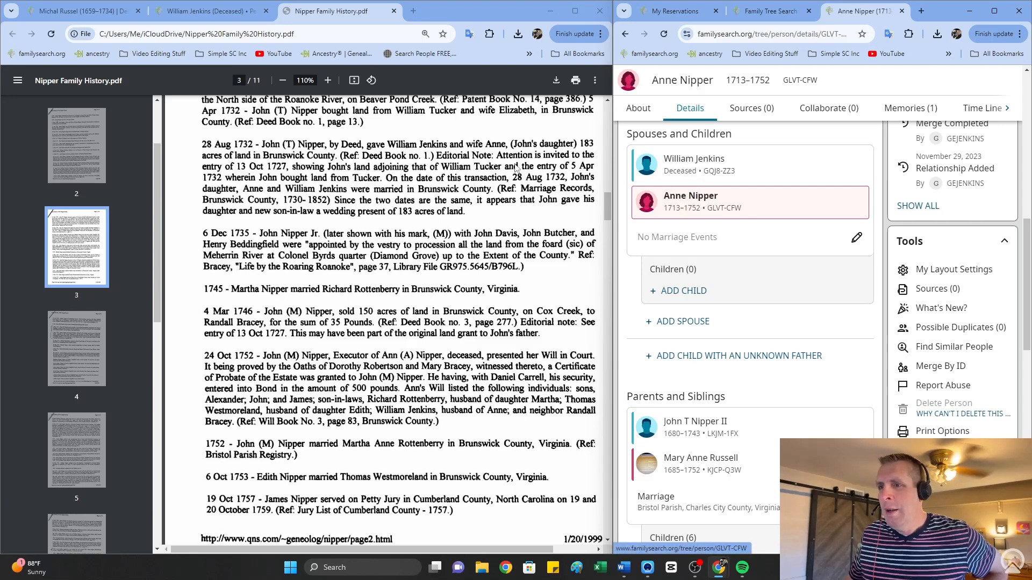
{"action": "left_click", "coordinate": [422, 185]}
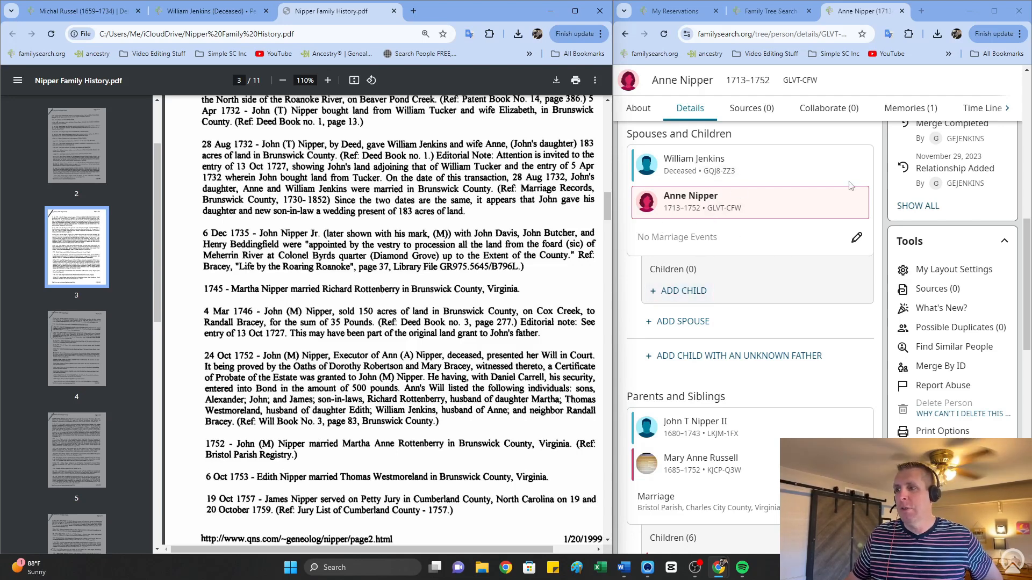
{"action": "left_click", "coordinate": [694, 160]}
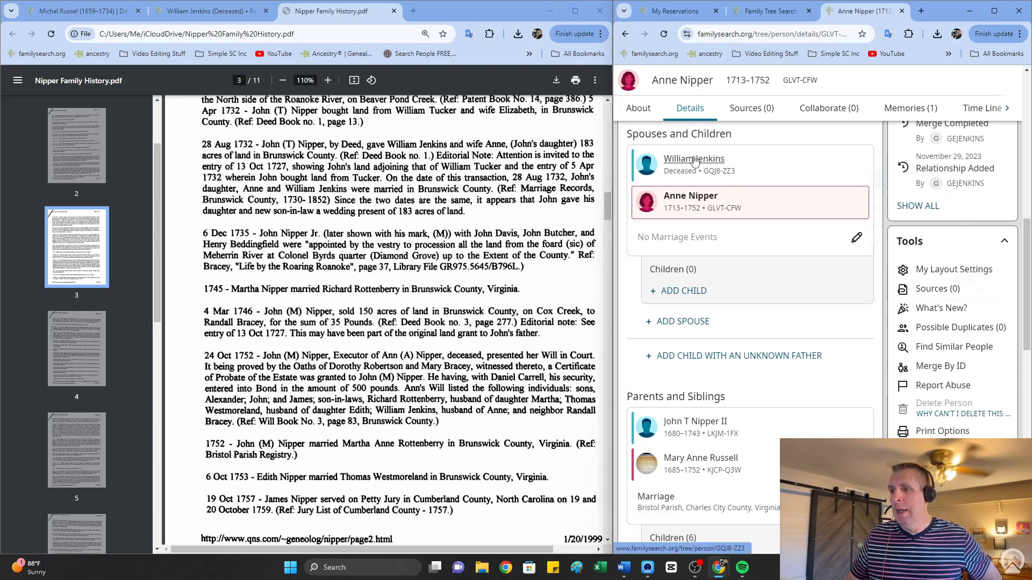
{"action": "mouse_move", "coordinate": [694, 160]}
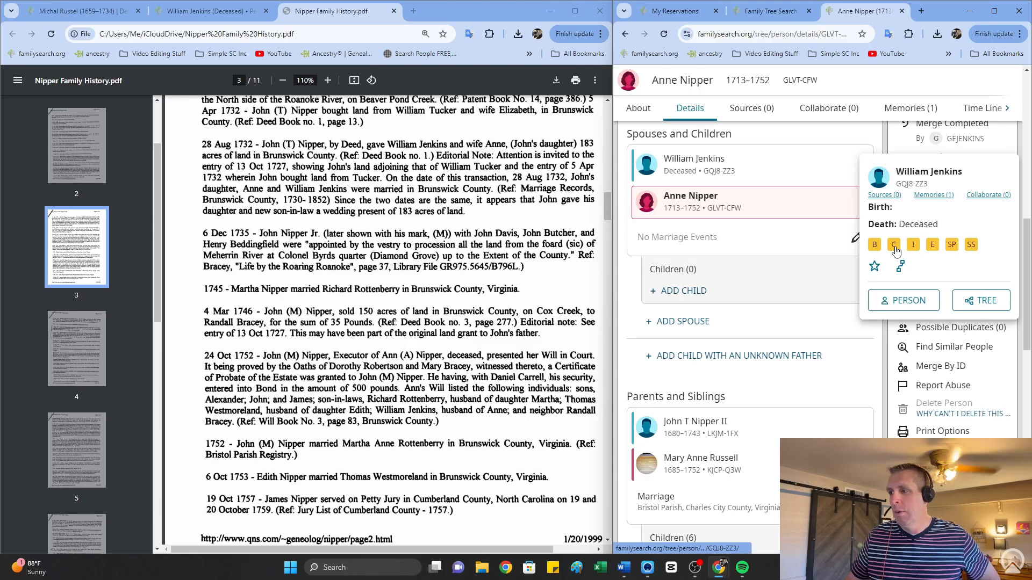
{"action": "mouse_move", "coordinate": [896, 251]}
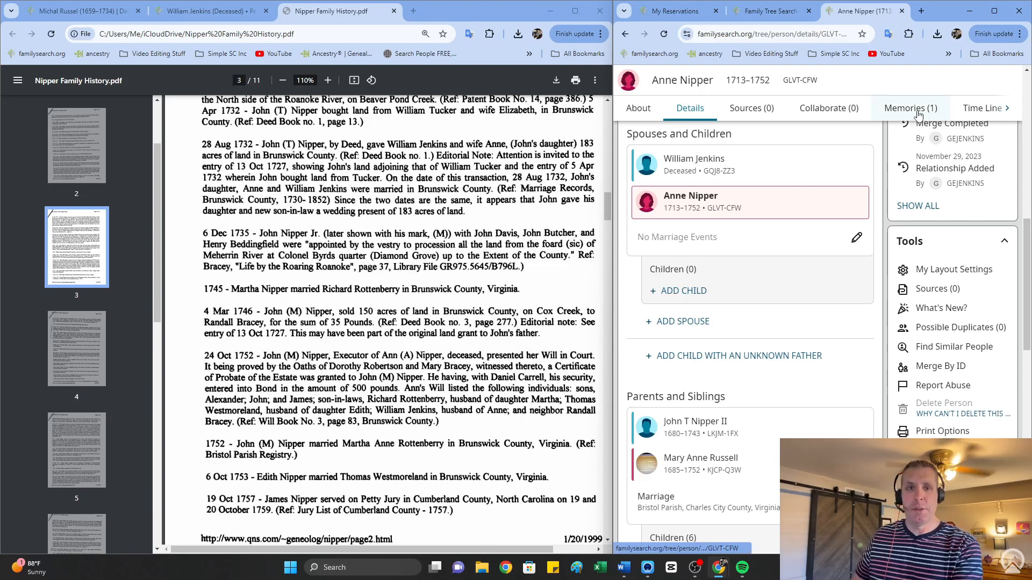
- Start a marriage event in the couple's relationship and set its standardized date to 28 August 1732
{"action": "scroll", "coordinate": [768, 323], "scroll_direction": "up", "scroll_amount": 3}
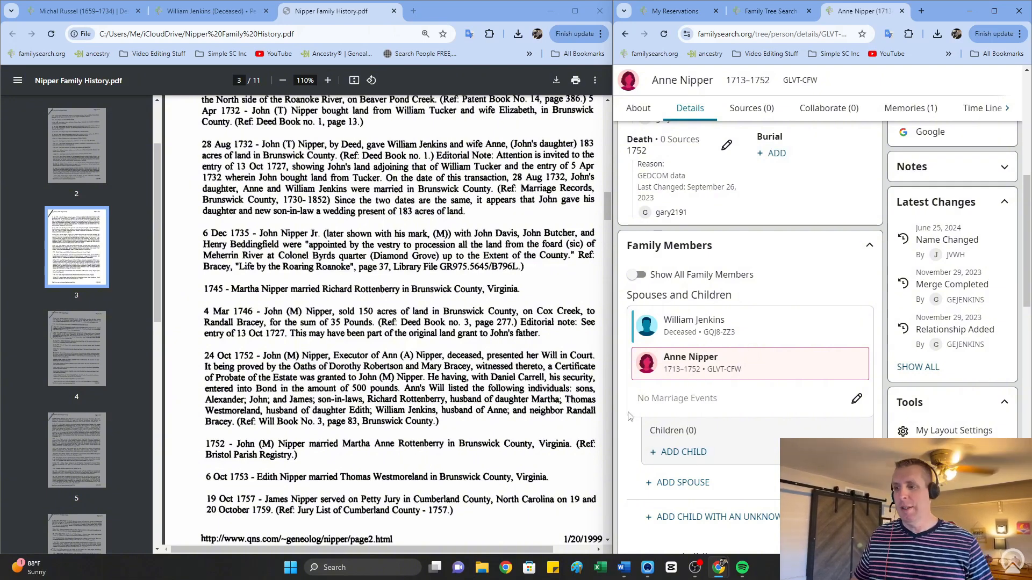
{"action": "left_click", "coordinate": [857, 401]}
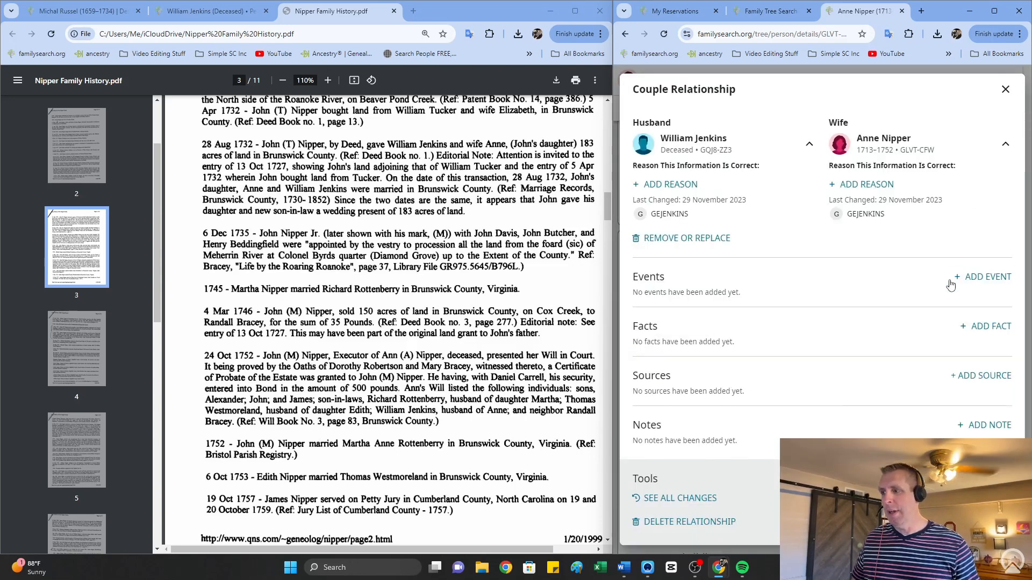
{"action": "left_click", "coordinate": [982, 277]}
{"action": "left_click", "coordinate": [715, 258]}
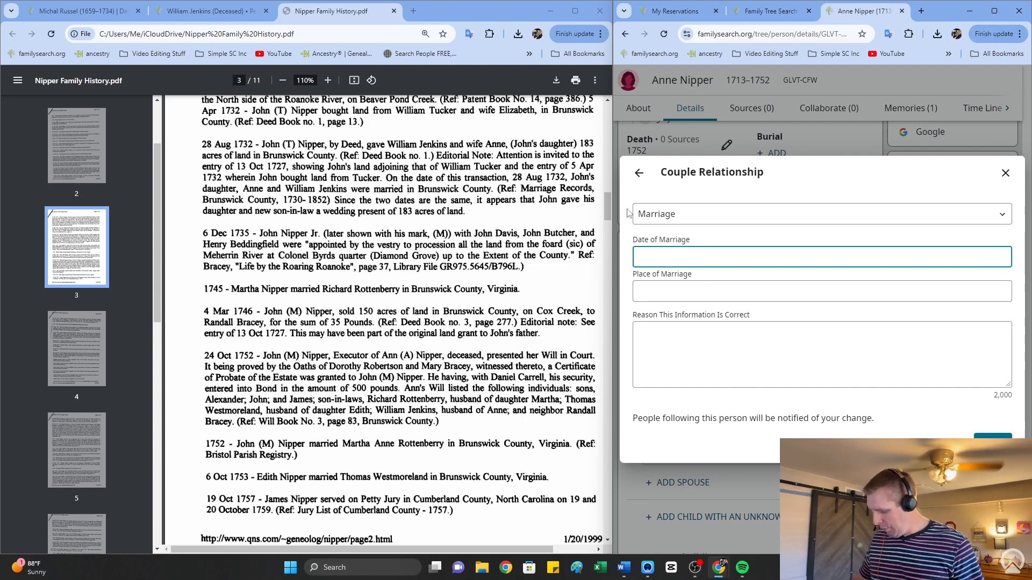
{"action": "type", "text": "28 aug"}
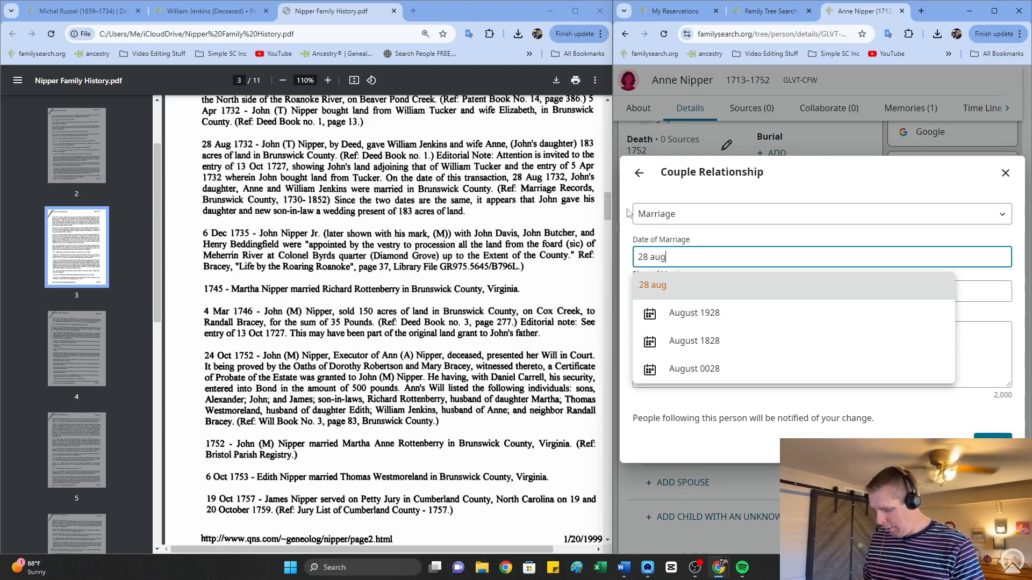
{"action": "type", "text": " 1732"}
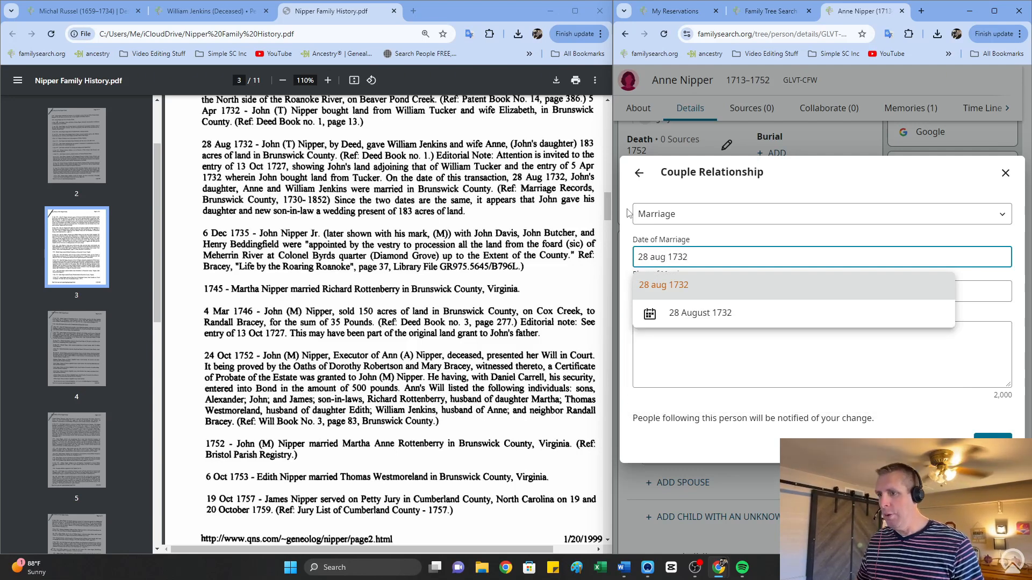
{"action": "left_click", "coordinate": [701, 314]}
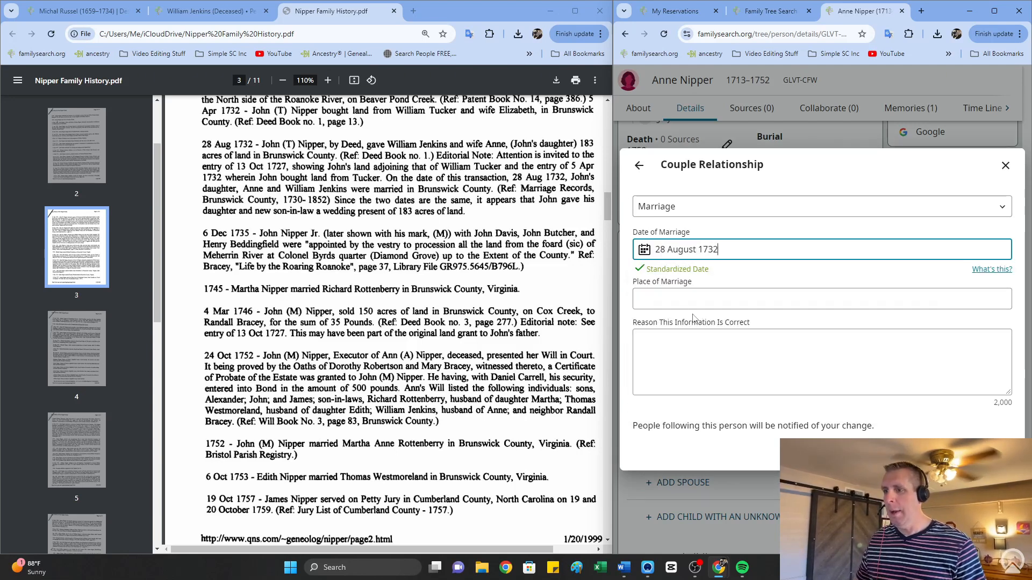
- Set the marriage place to the standardized Brunswick, Virginia, United States, and save the event
{"action": "left_click", "coordinate": [685, 299]}
{"action": "type", "text": "Brunswick, Virginia, United States"}
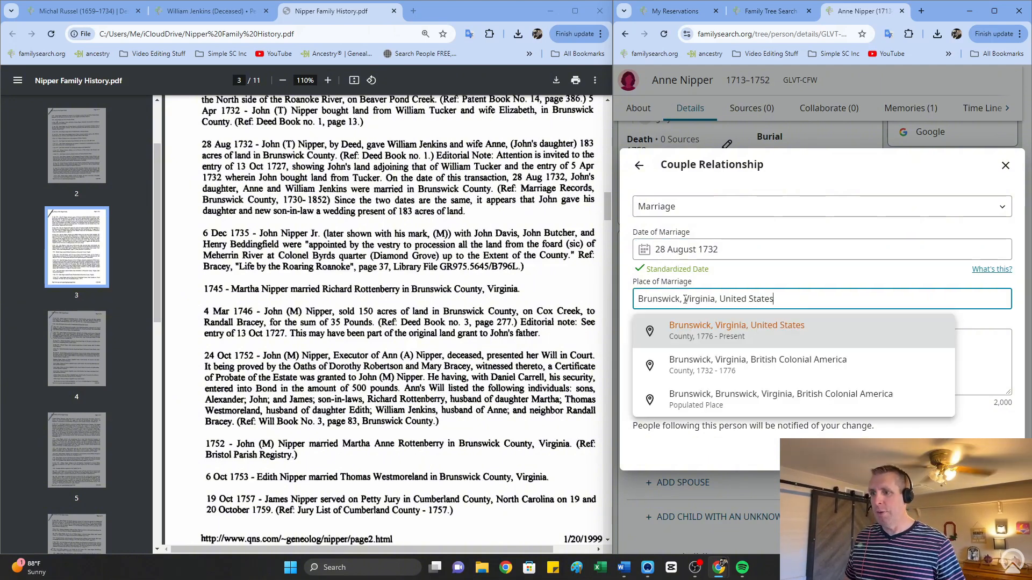
{"action": "left_click", "coordinate": [757, 329]}
{"action": "left_click", "coordinate": [988, 456]}
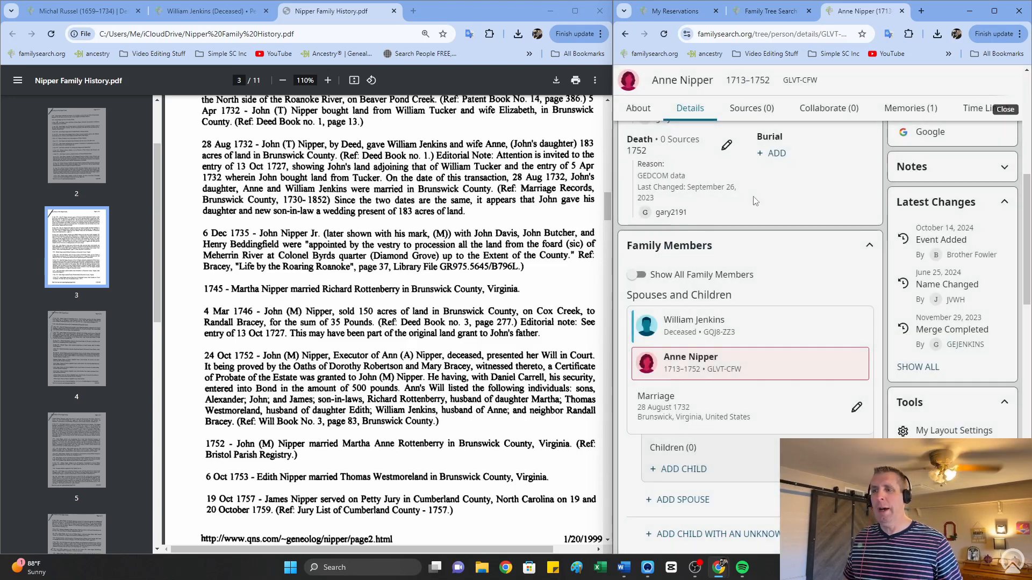
- Open the husband's ordinances and request his baptism, confirmation, initiatory, endowment and sealing to spouse
{"action": "left_click", "coordinate": [688, 323]}
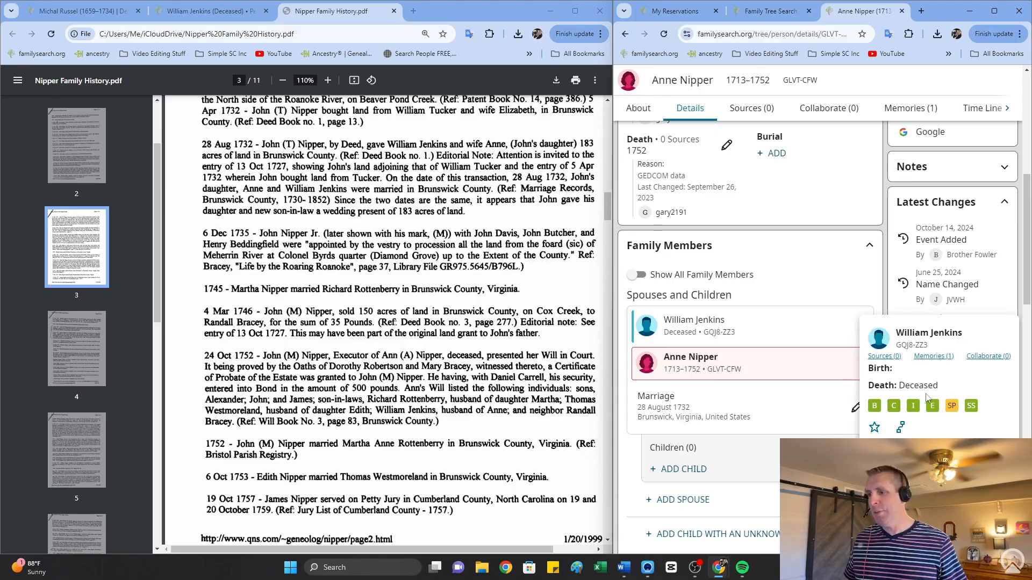
{"action": "left_click", "coordinate": [893, 407]}
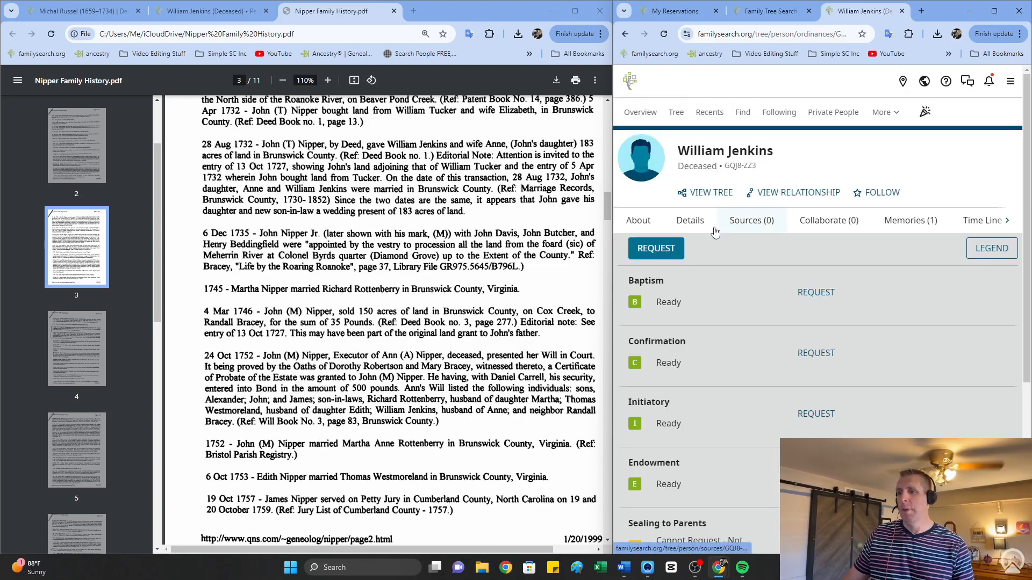
{"action": "left_click", "coordinate": [656, 249]}
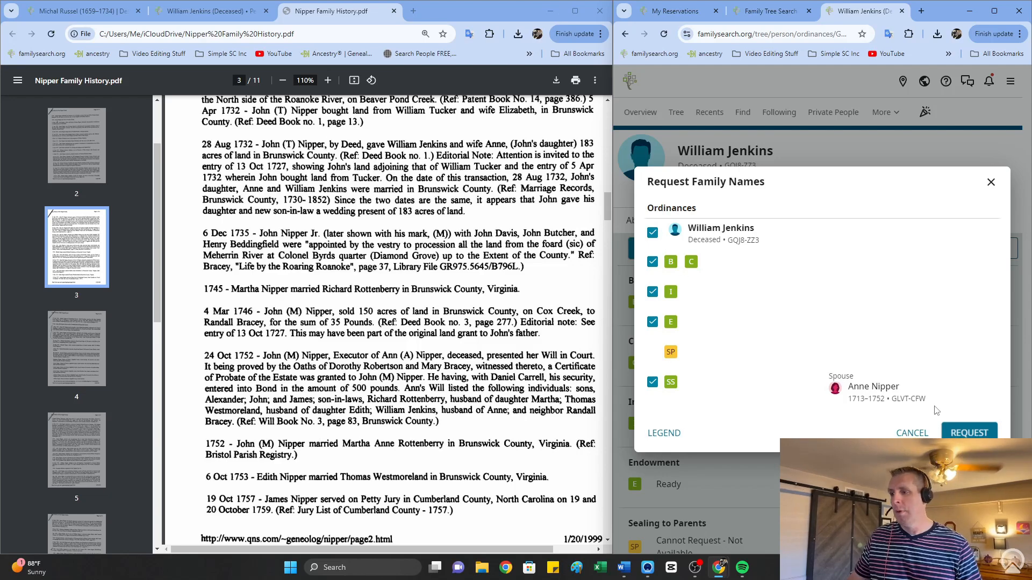
{"action": "left_click", "coordinate": [969, 434]}
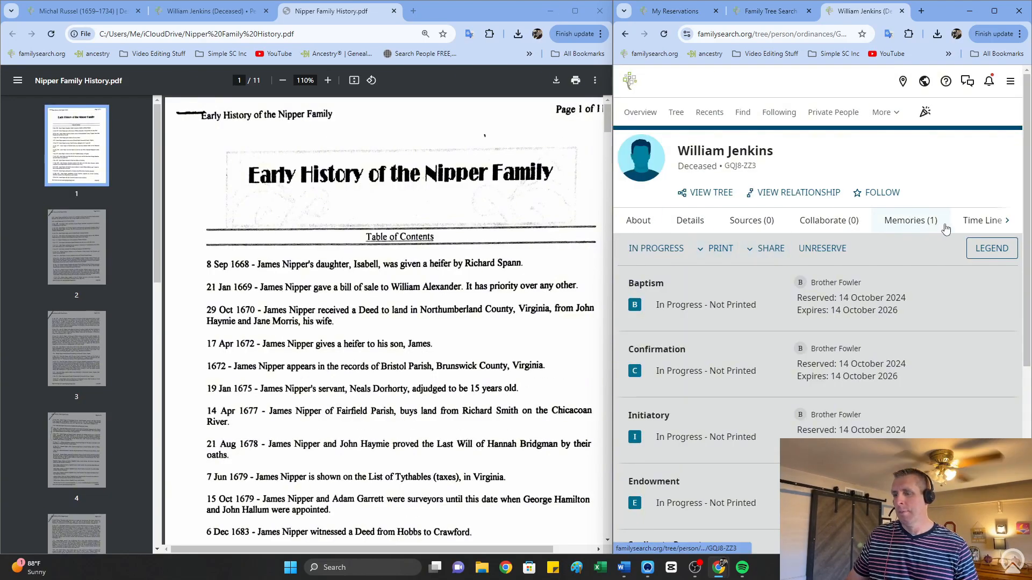
- Check the husband's Sources, then return to My Reservations and reload the list
{"action": "left_click", "coordinate": [751, 220]}
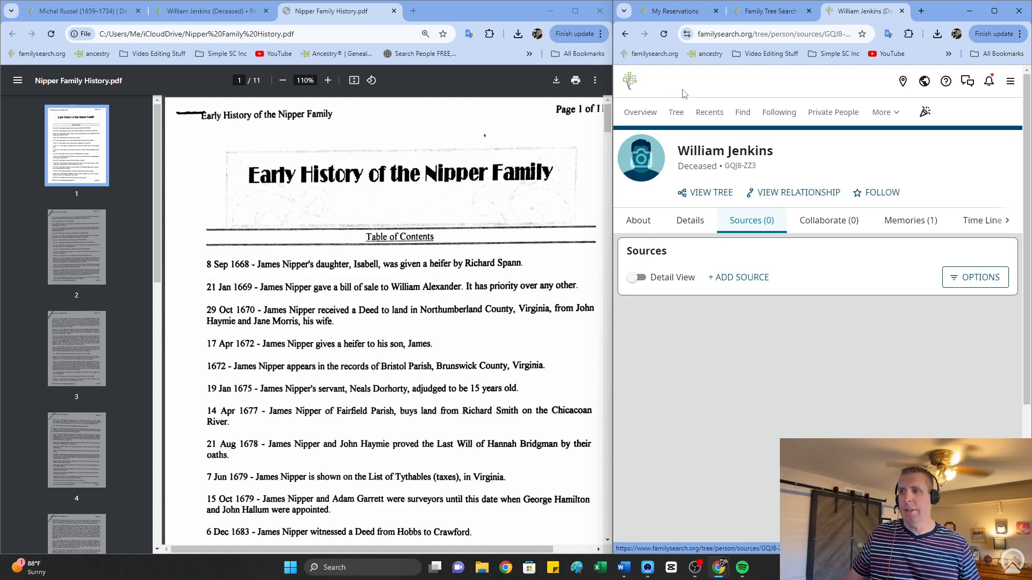
{"action": "left_click", "coordinate": [667, 15]}
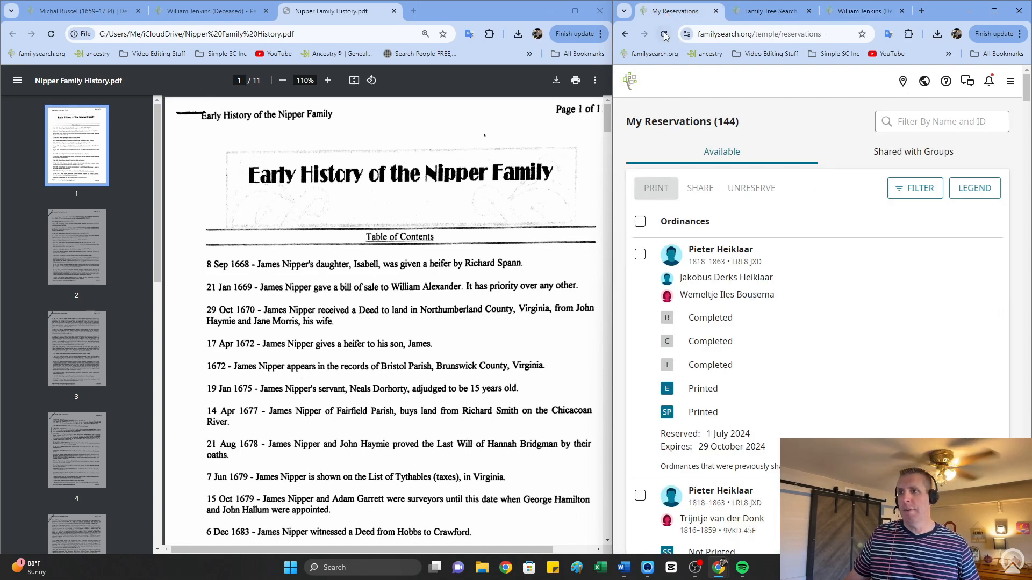
{"action": "left_click", "coordinate": [664, 35]}
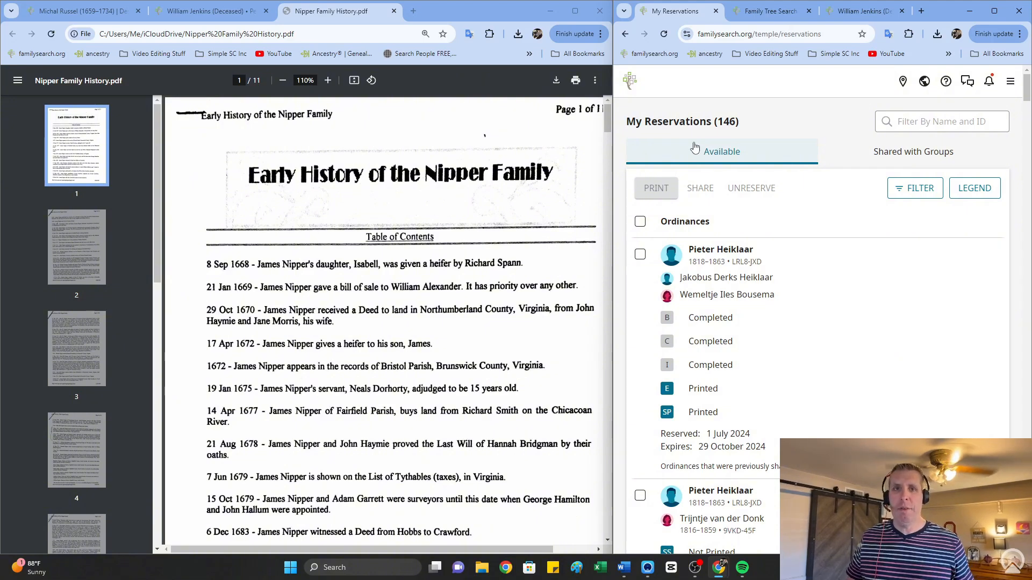
- Sort the reservations by Date Reserved in descending order
{"action": "left_click", "coordinate": [918, 197]}
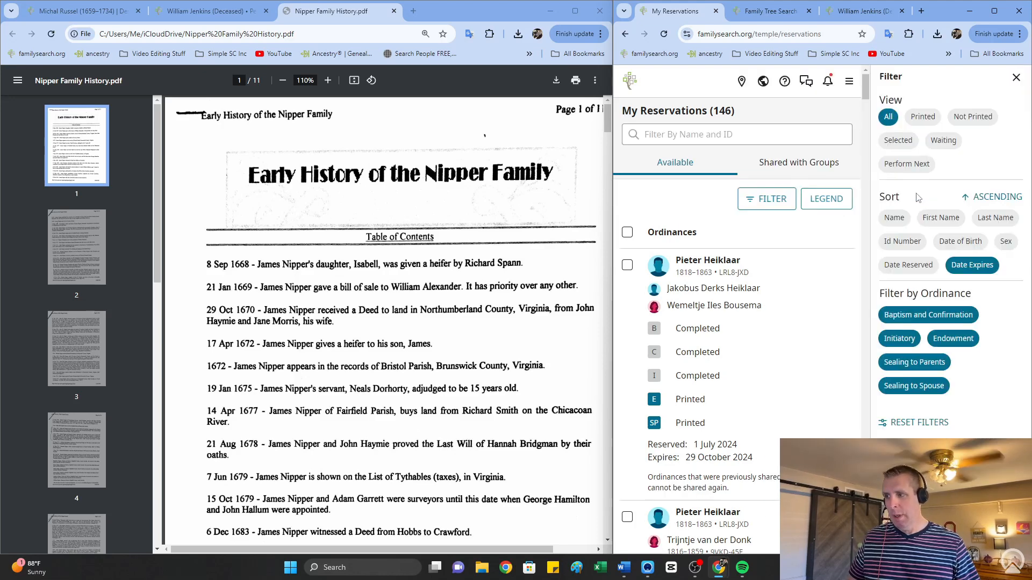
{"action": "left_click", "coordinate": [909, 266]}
{"action": "left_click", "coordinate": [984, 198]}
{"action": "scroll", "coordinate": [672, 242], "scroll_direction": "down", "scroll_amount": 1}
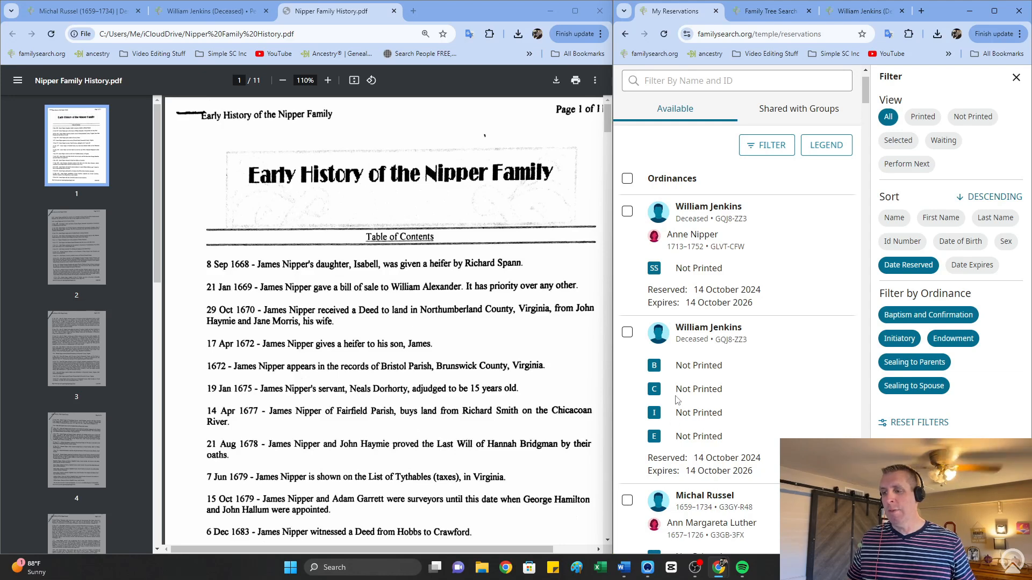
- Select nine recently reserved entries in the list, including both of the husband's reservations
{"action": "left_click", "coordinate": [628, 333]}
{"action": "left_click", "coordinate": [628, 212]}
{"action": "scroll", "coordinate": [629, 217], "scroll_direction": "down", "scroll_amount": 5}
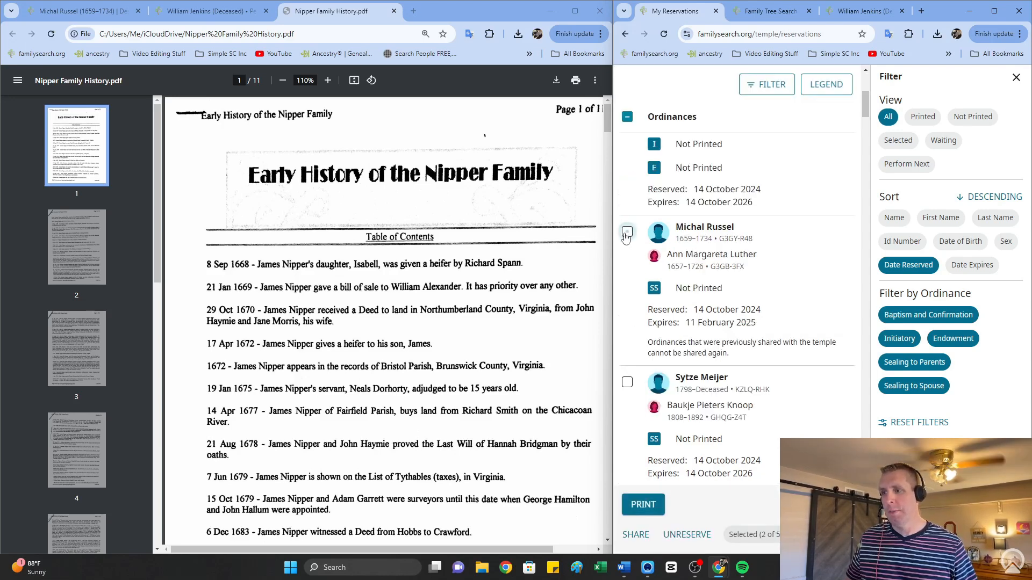
{"action": "left_click", "coordinate": [627, 232]}
{"action": "left_click_drag", "start_coordinate": [682, 292], "coordinate": [722, 290]}
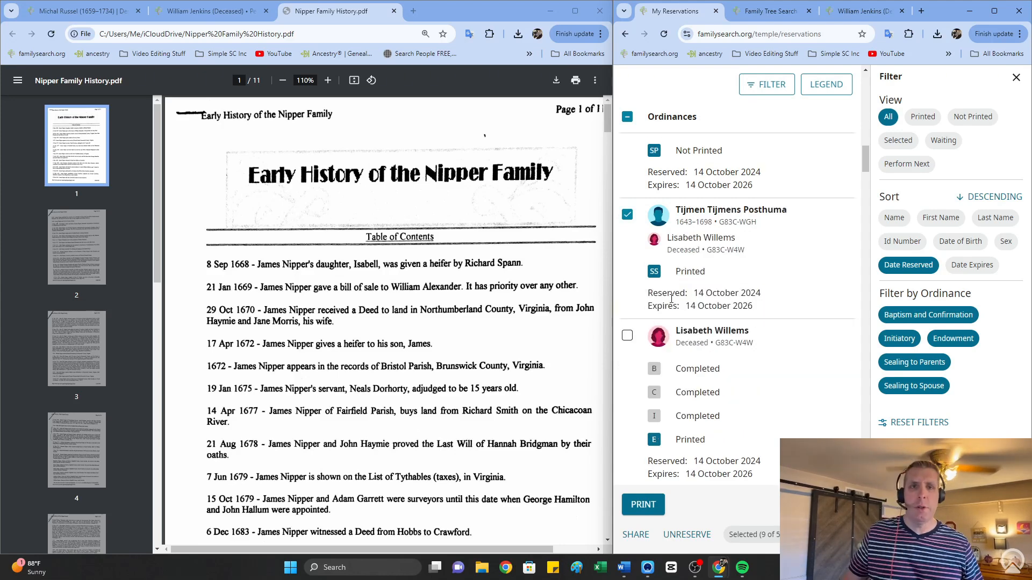
{"action": "scroll", "coordinate": [661, 312], "scroll_direction": "up", "scroll_amount": 5}
{"action": "scroll", "coordinate": [670, 297], "scroll_direction": "up", "scroll_amount": 8}
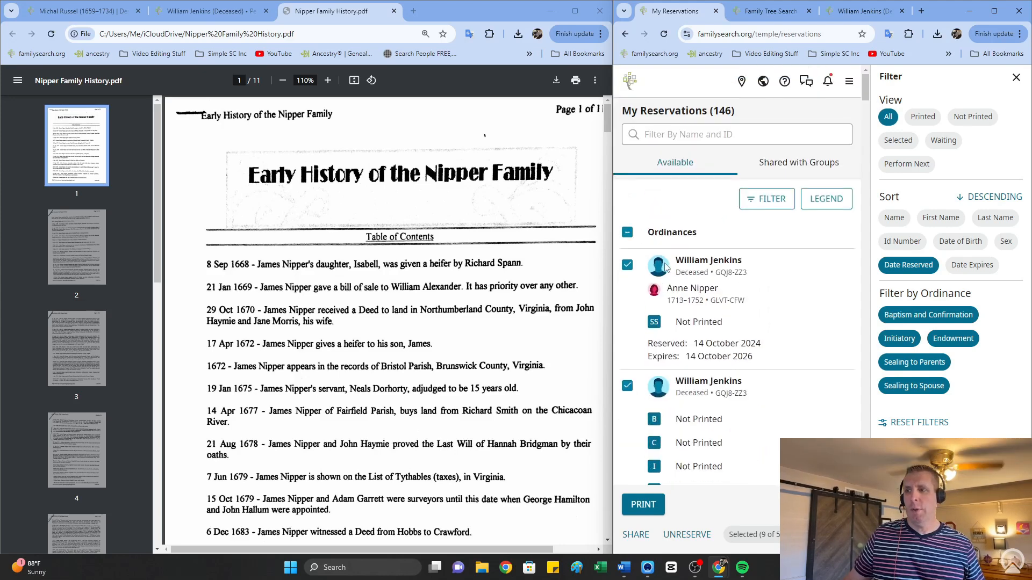
- Print family name cards for the selected reservations, keeping all ordinances and the profile name included
{"action": "left_click", "coordinate": [646, 504]}
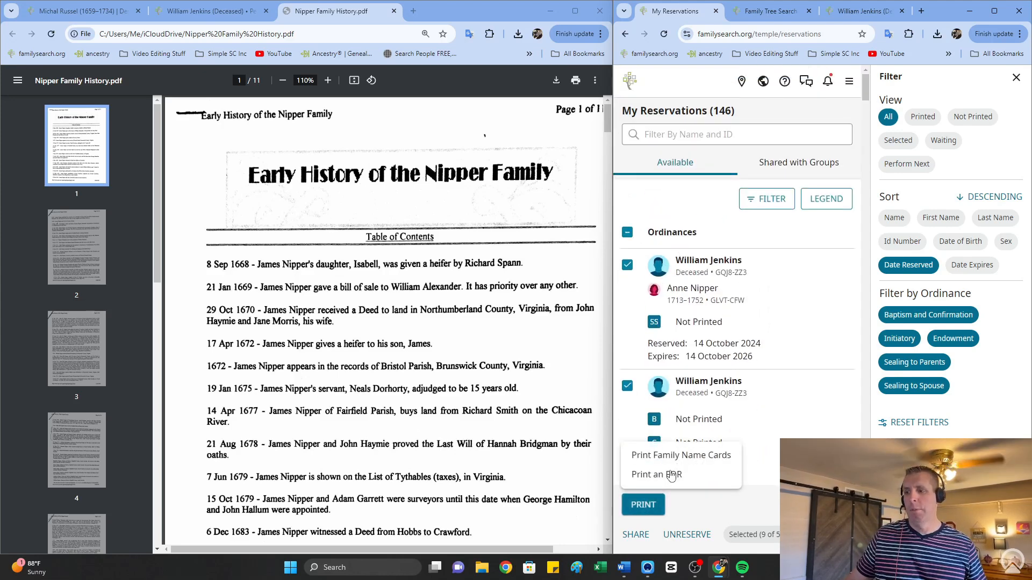
{"action": "left_click", "coordinate": [681, 456]}
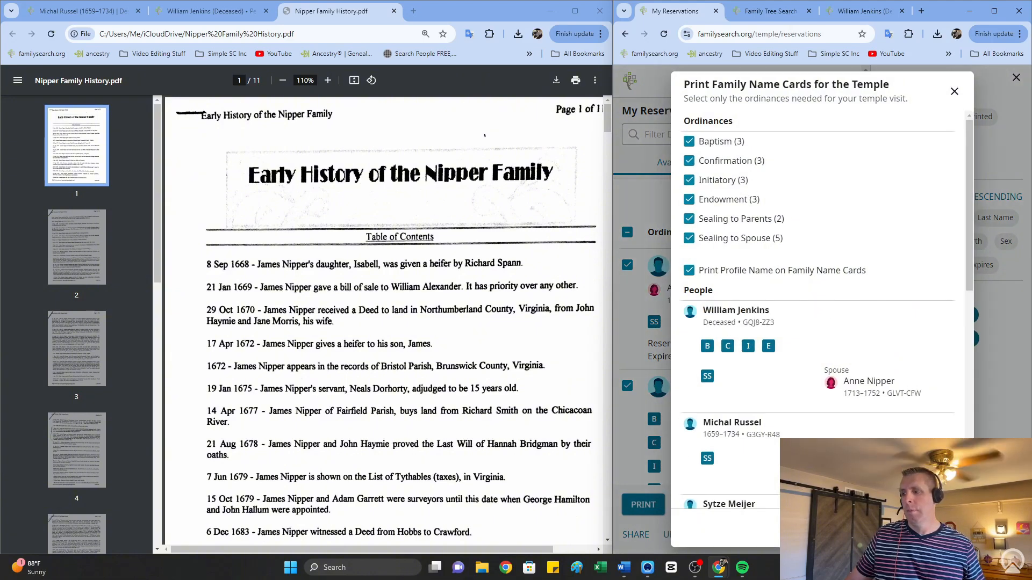
{"action": "left_click", "coordinate": [926, 528]}
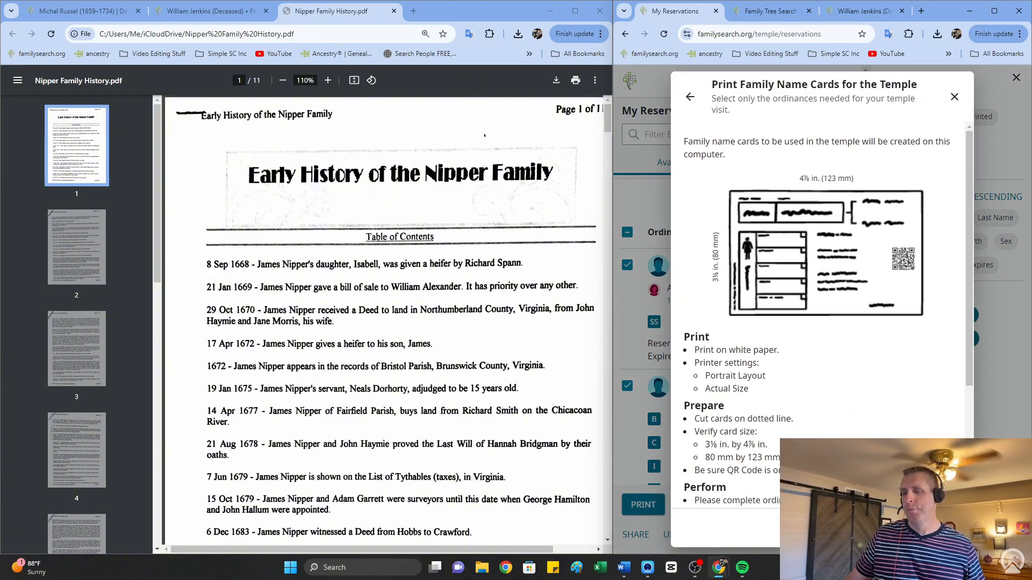
{"action": "left_click", "coordinate": [926, 528]}
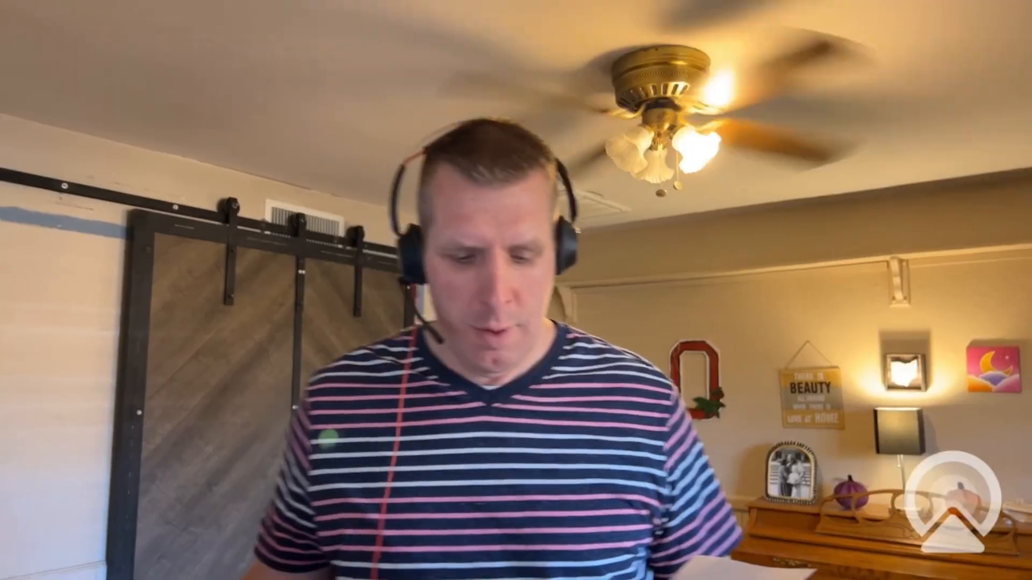